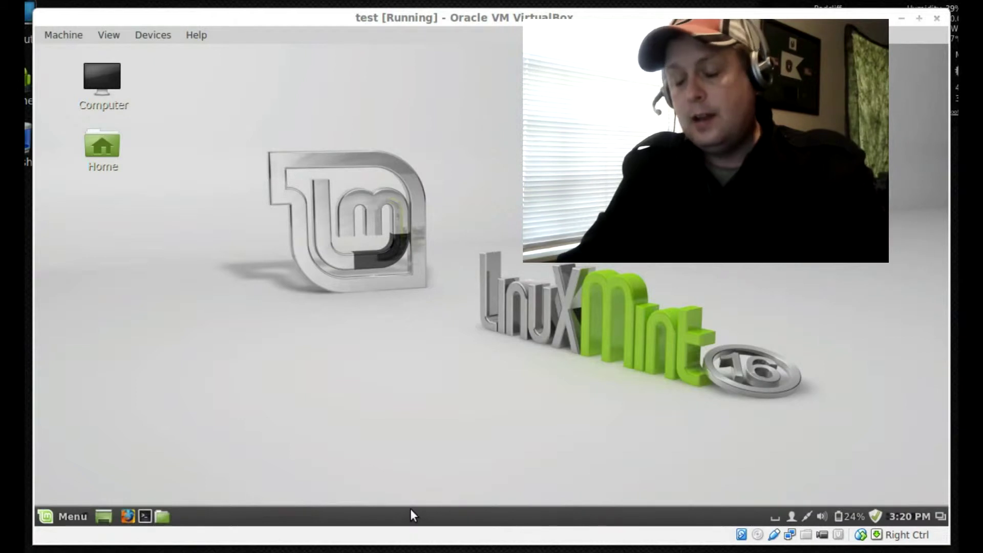
- In Panel settings, turn on a customized panel size with scaled text and icons
right_click(410, 509)
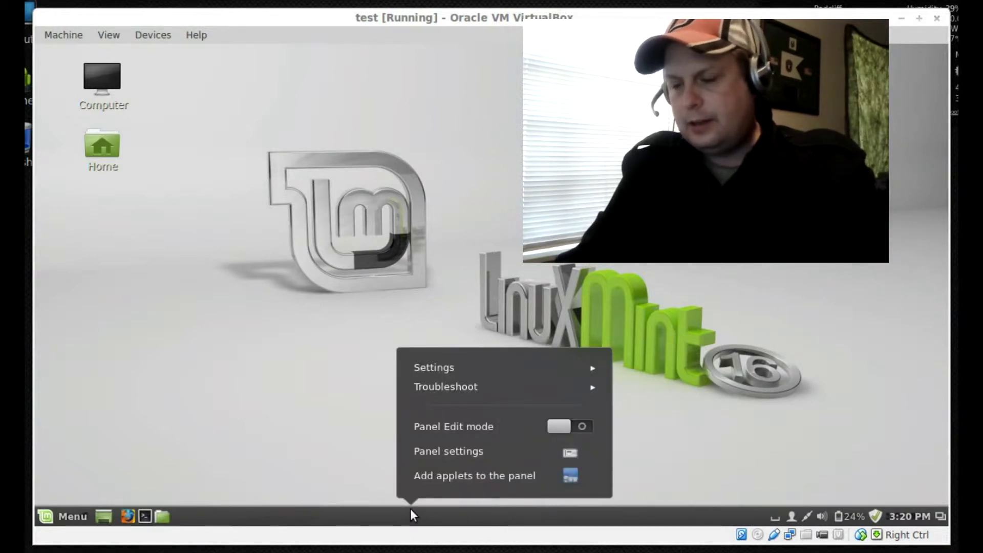
left_click(449, 366)
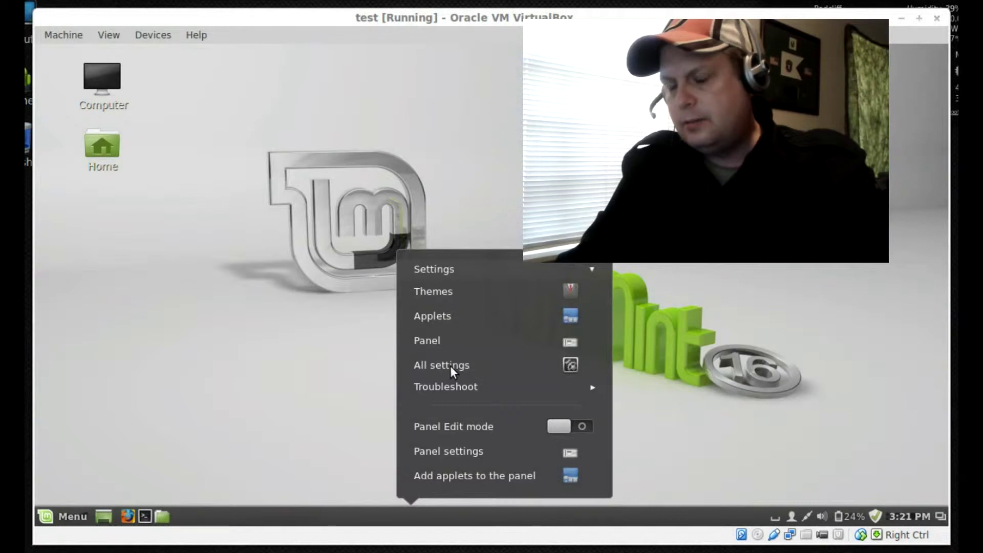
left_click(448, 364)
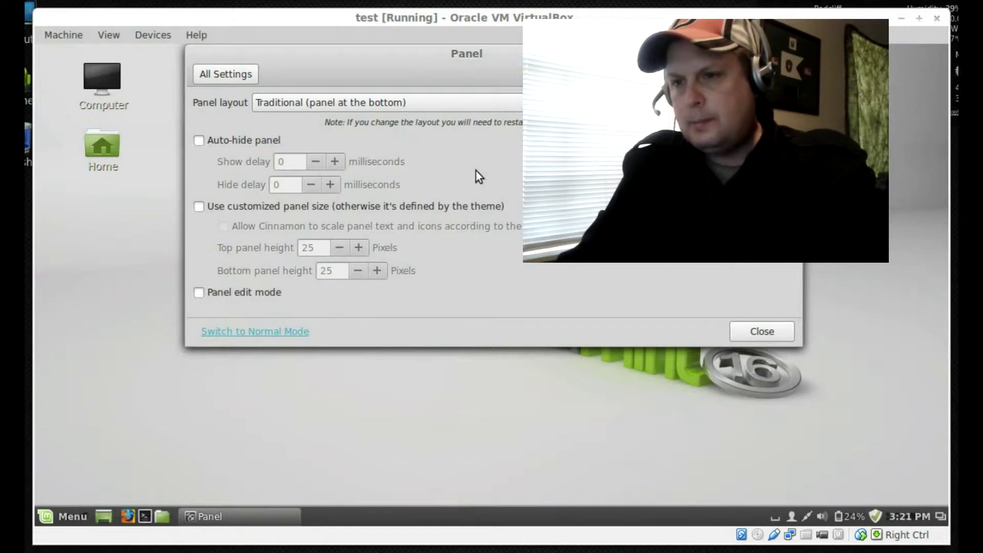
left_click(204, 209)
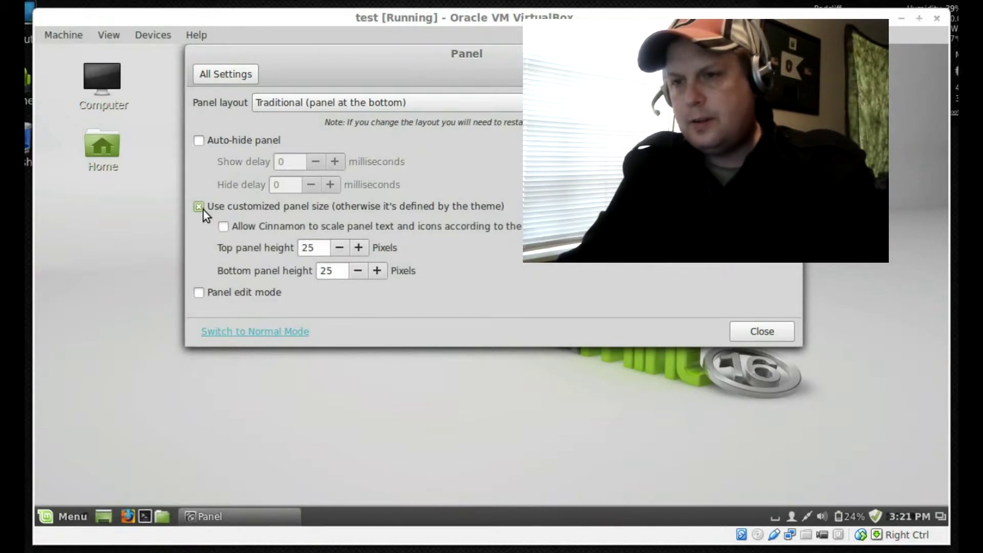
left_click(224, 227)
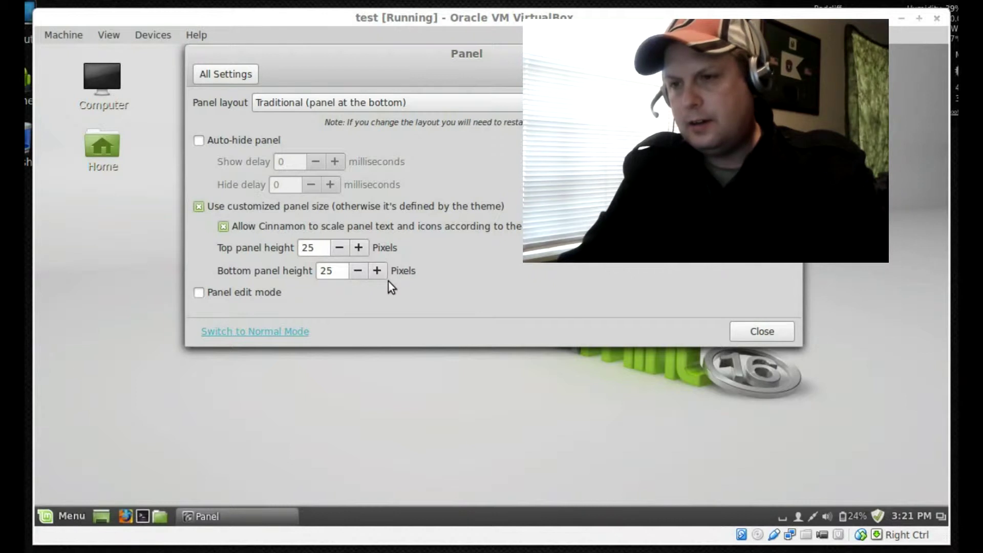
- Raise the bottom panel height from 25 to 35 pixels and close the settings
left_click(377, 271)
left_click(377, 271)
left_click(377, 270)
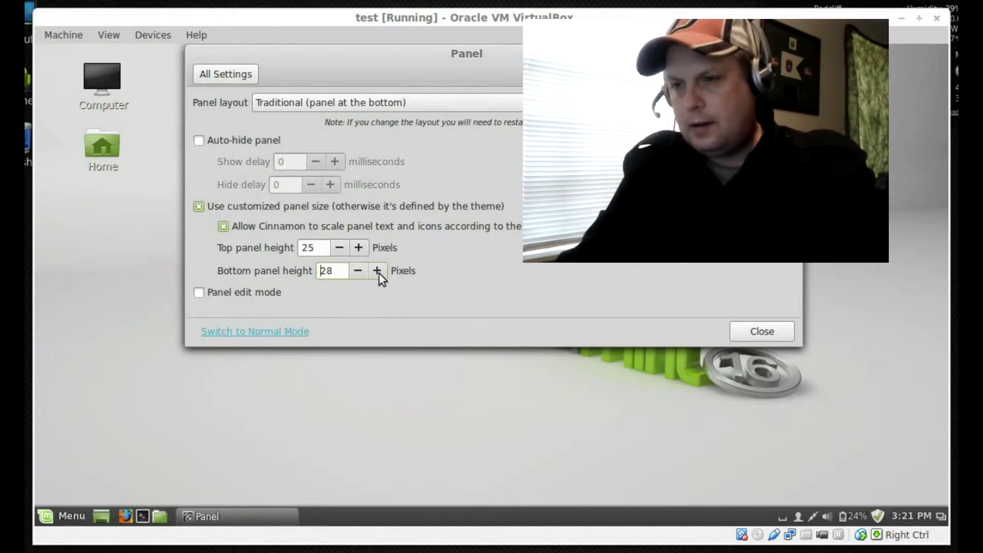
left_click(377, 270)
left_click(377, 271)
left_click(377, 271)
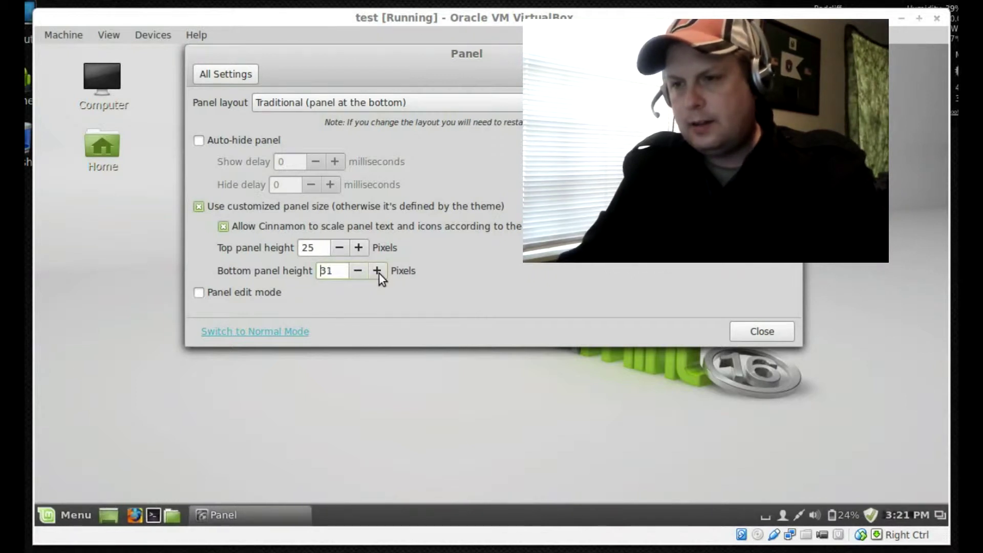
left_click(377, 271)
left_click(378, 271)
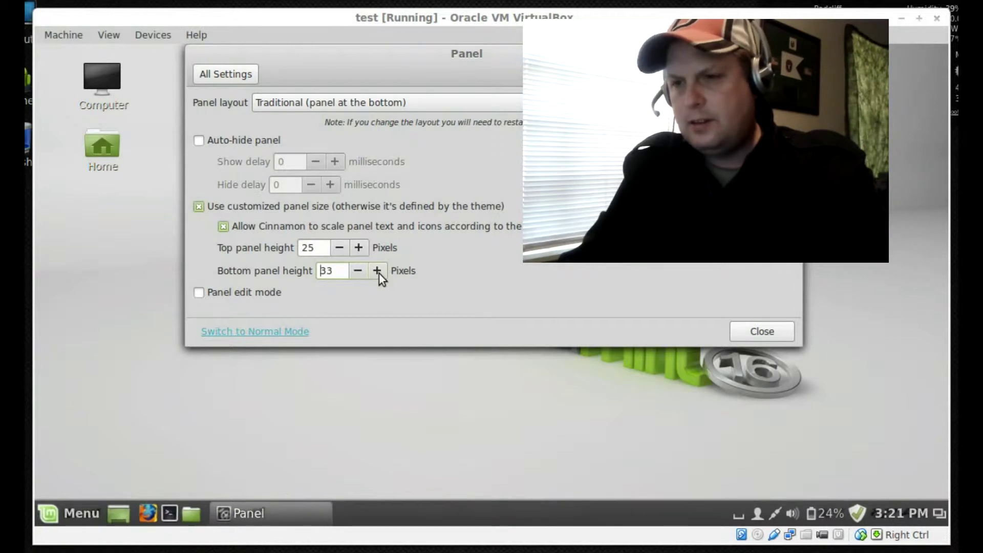
left_click(377, 271)
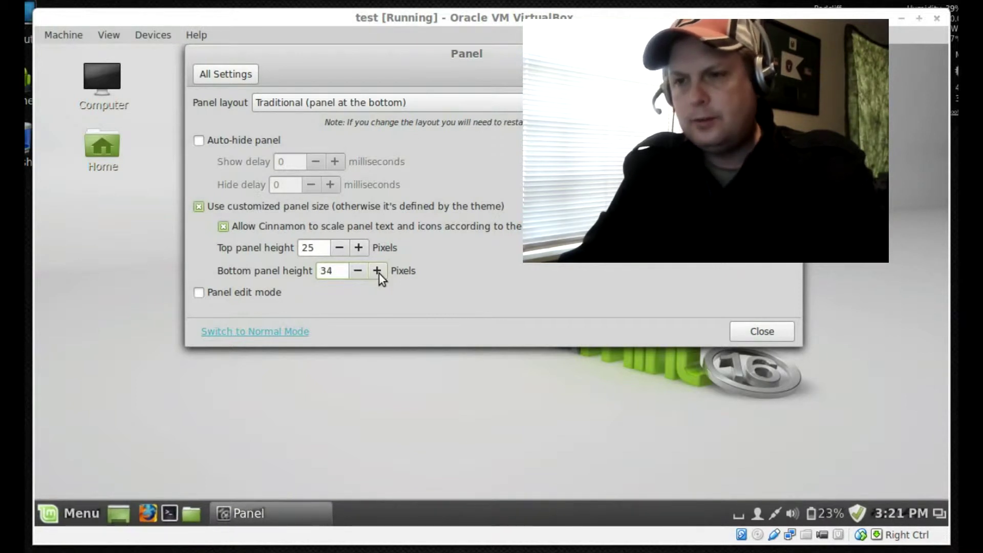
left_click(377, 271)
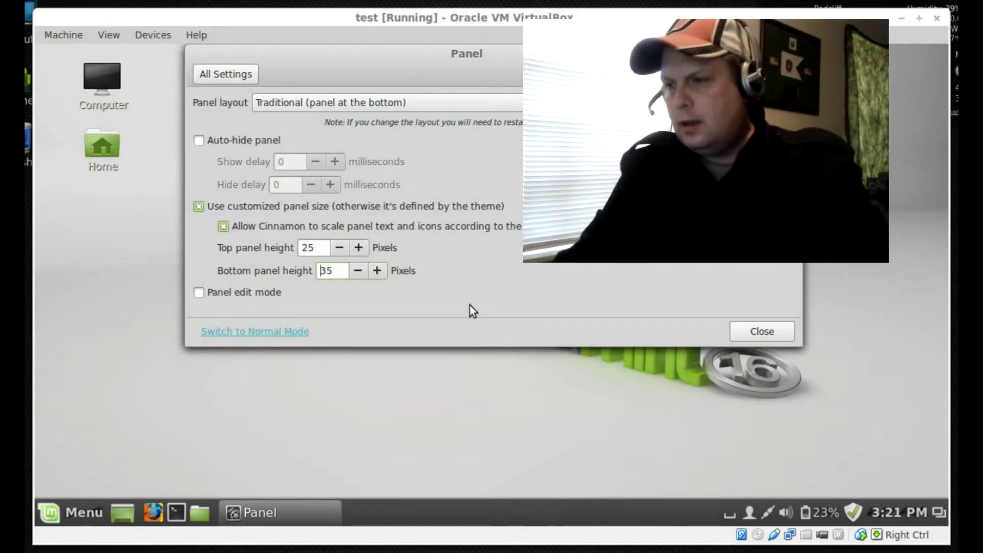
left_click(751, 331)
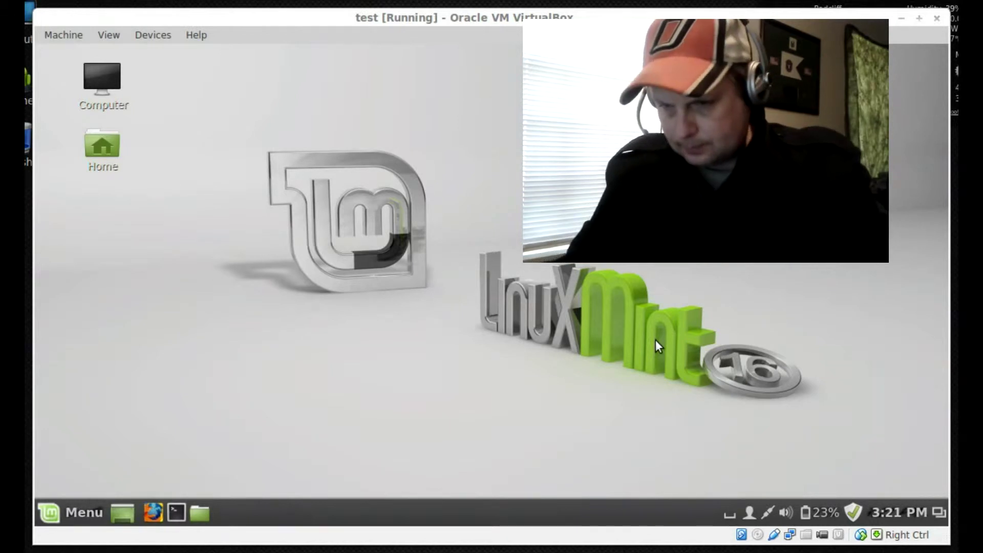
- In panel edit mode, move the show-desktop button to the panel's far right, then exit edit mode
right_click(455, 505)
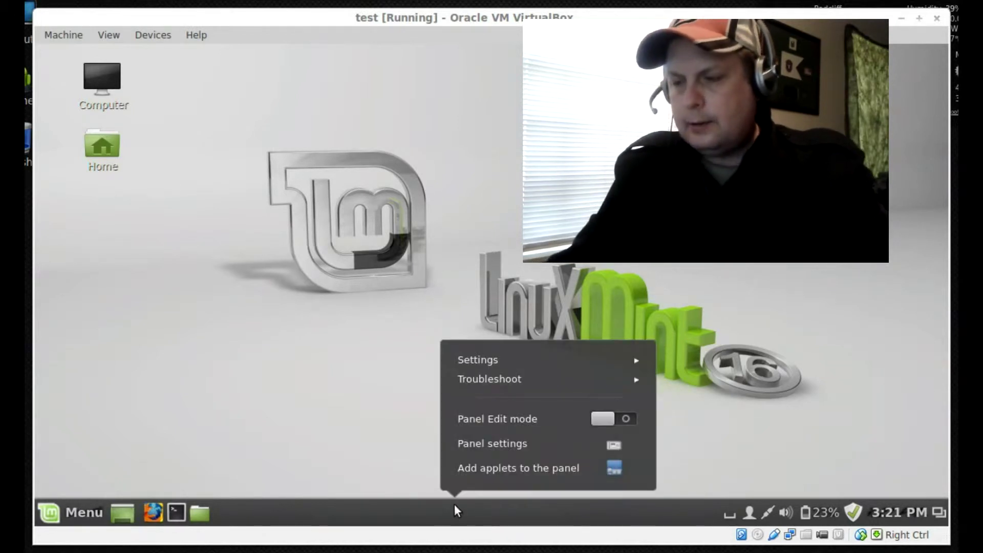
left_click(620, 418)
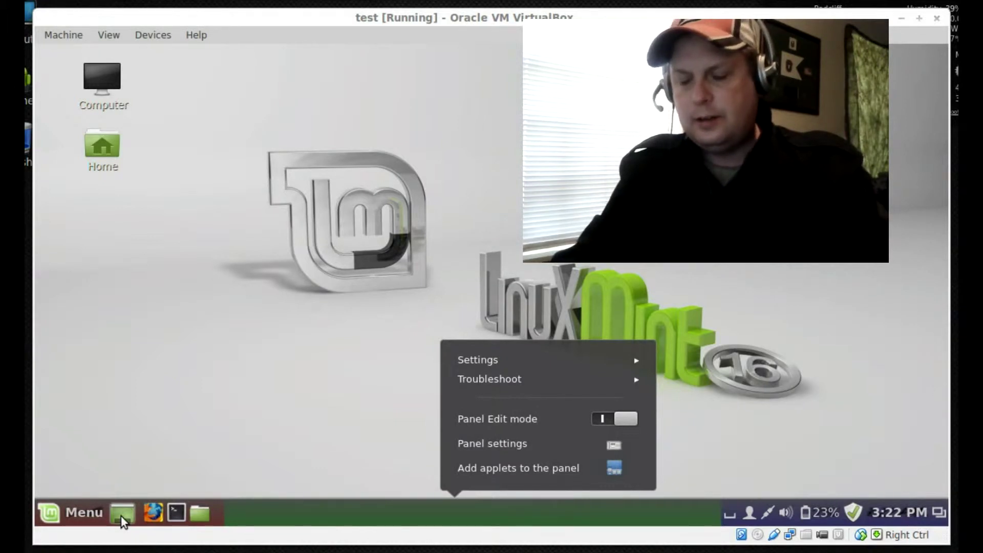
left_click_drag(122, 515, 943, 518)
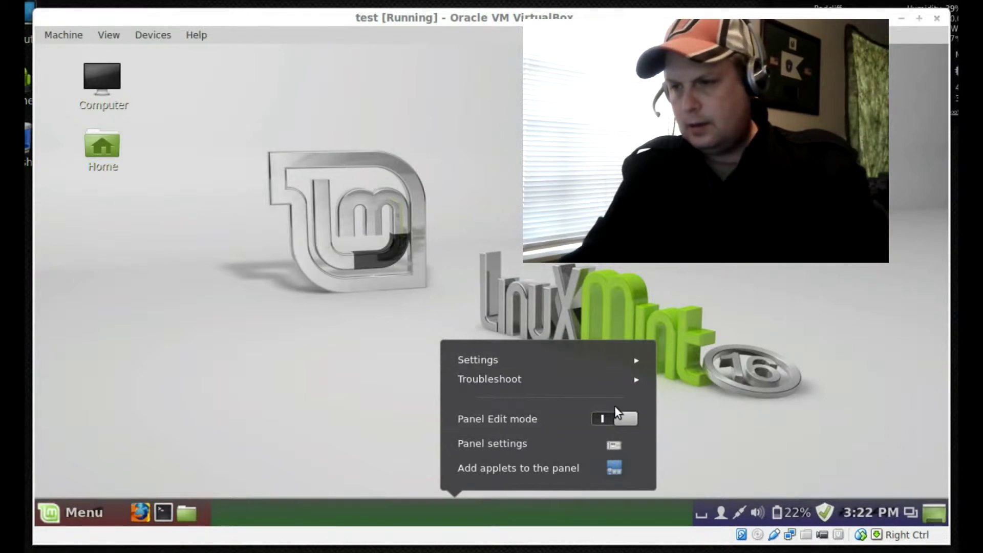
left_click(600, 414)
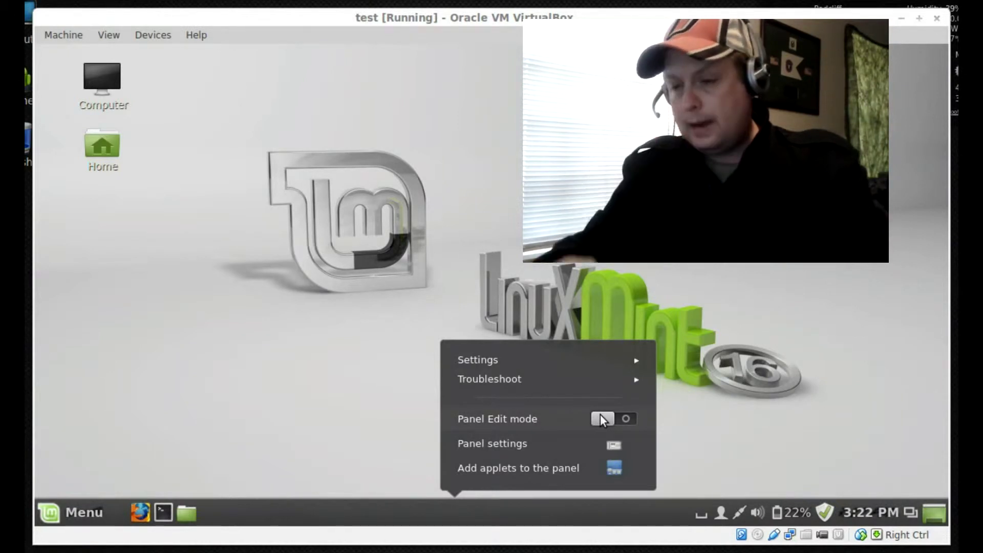
- Remove the Firefox, Terminal and Files launchers from the panel
left_click(578, 360)
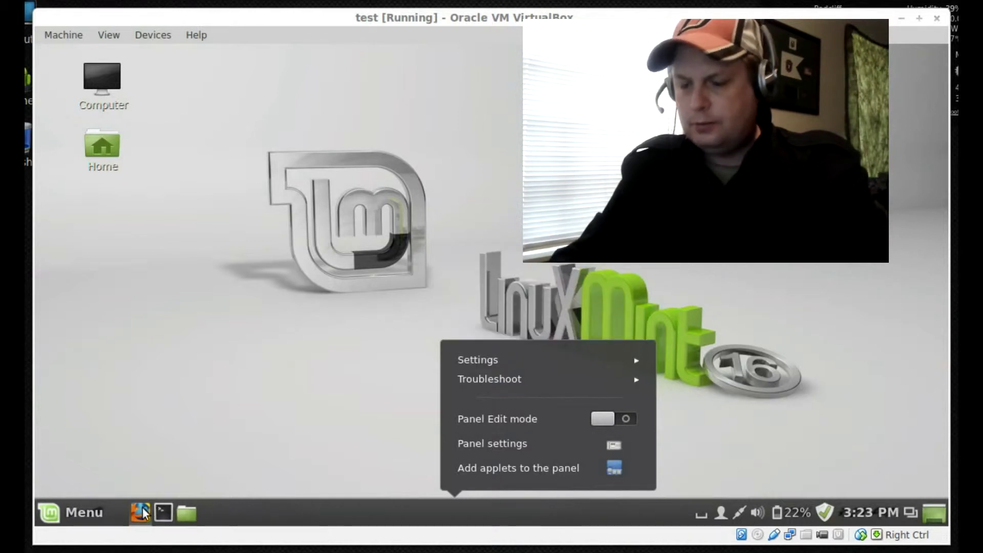
right_click(140, 511)
left_click(160, 475)
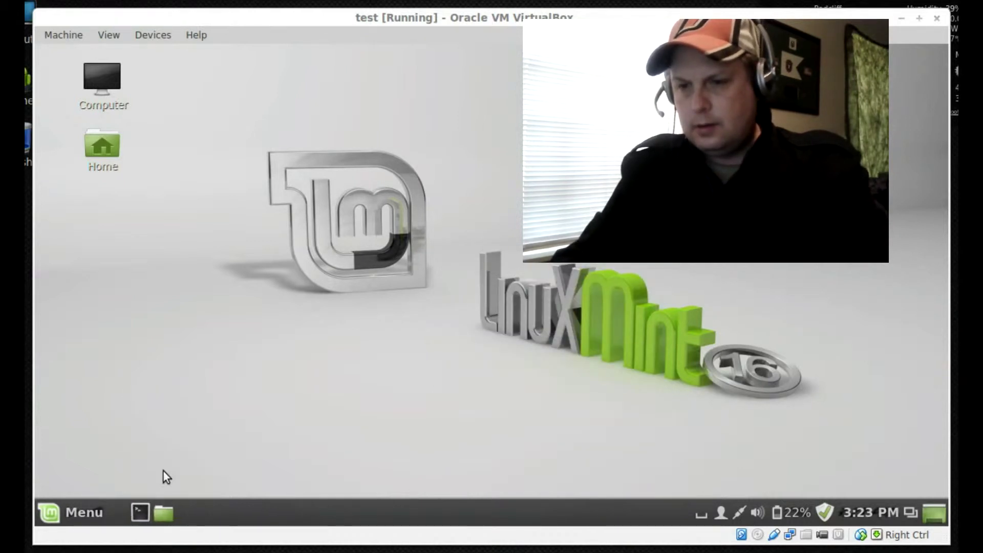
right_click(141, 510)
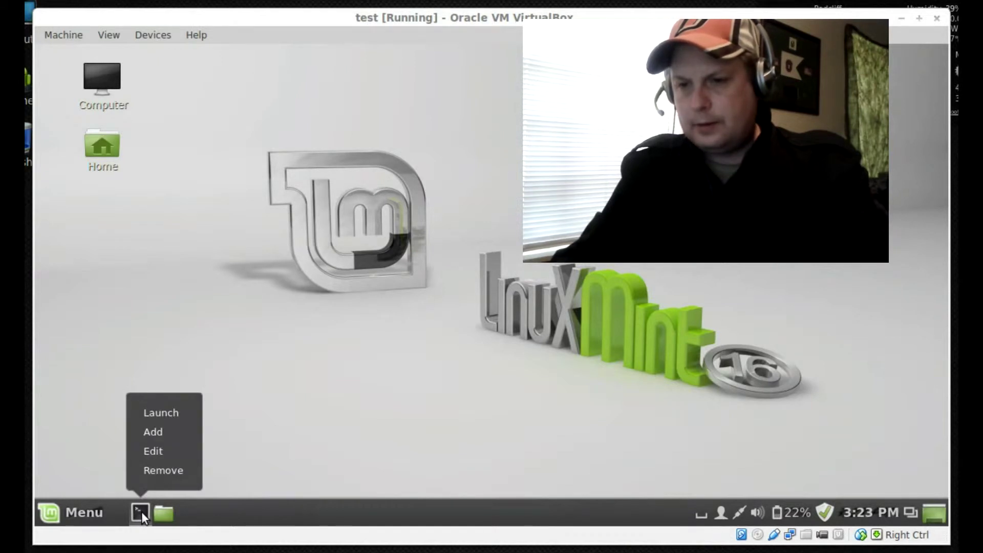
left_click(162, 473)
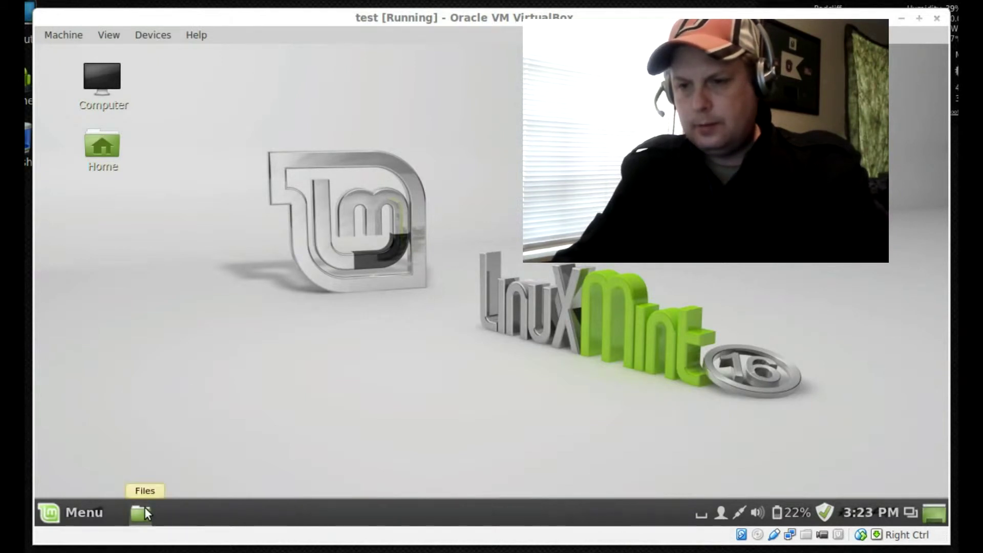
right_click(144, 507)
left_click(166, 475)
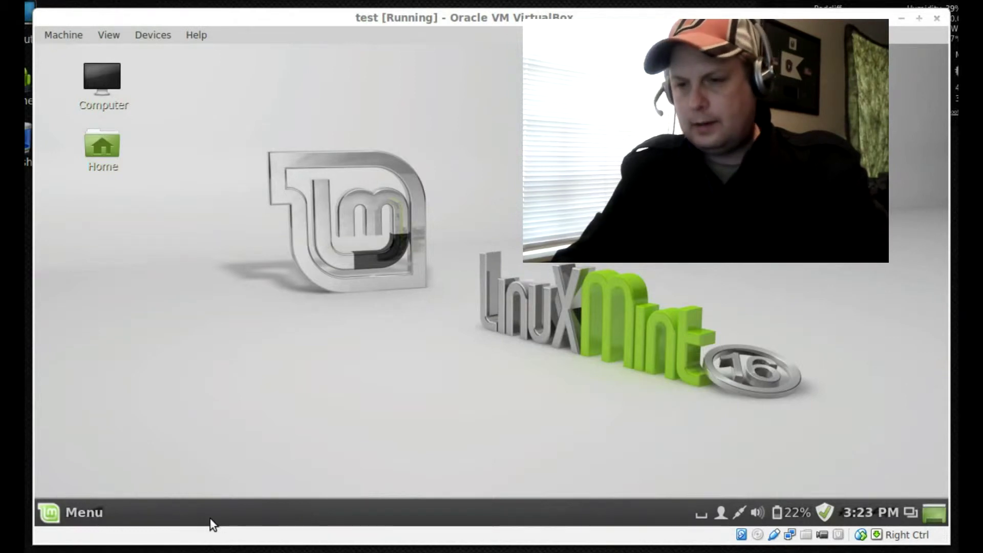
- Clear the Menu applet's 'Menu' text label so only its icon shows
right_click(78, 511)
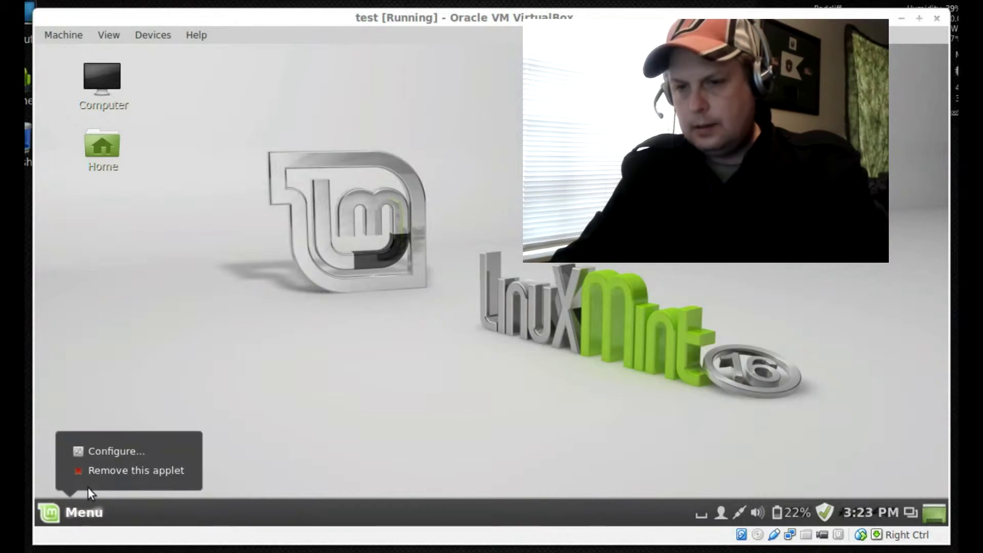
left_click(97, 453)
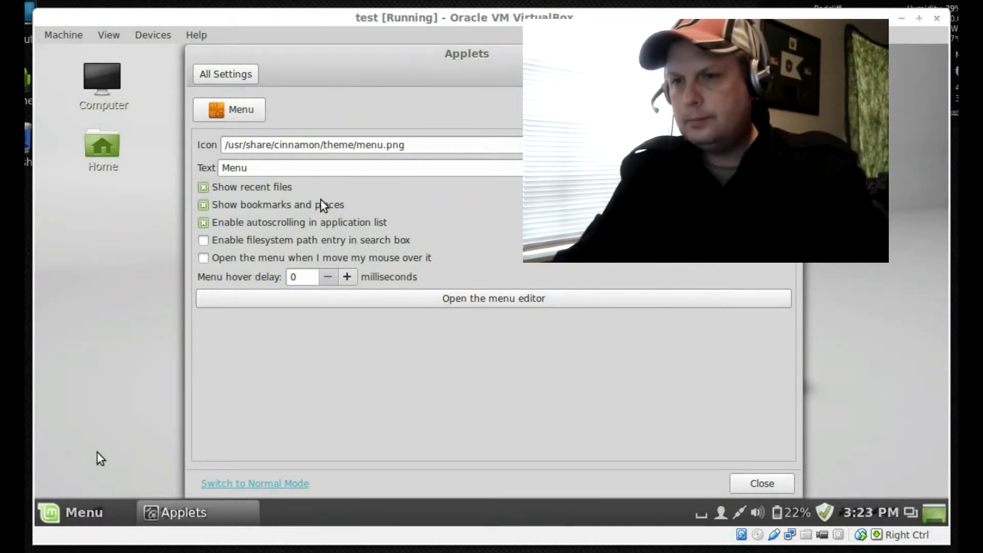
left_click_drag(298, 170, 222, 171)
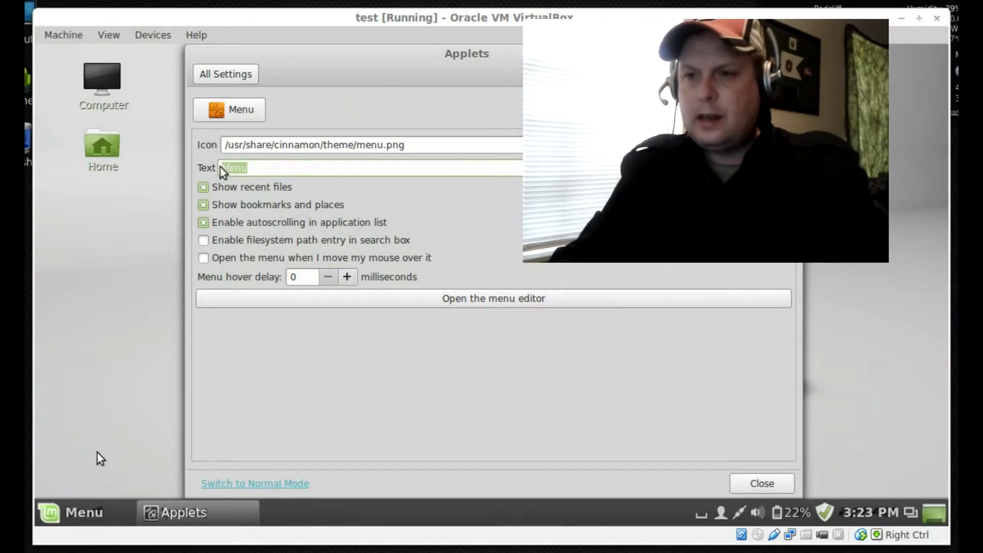
key("BackSpace")
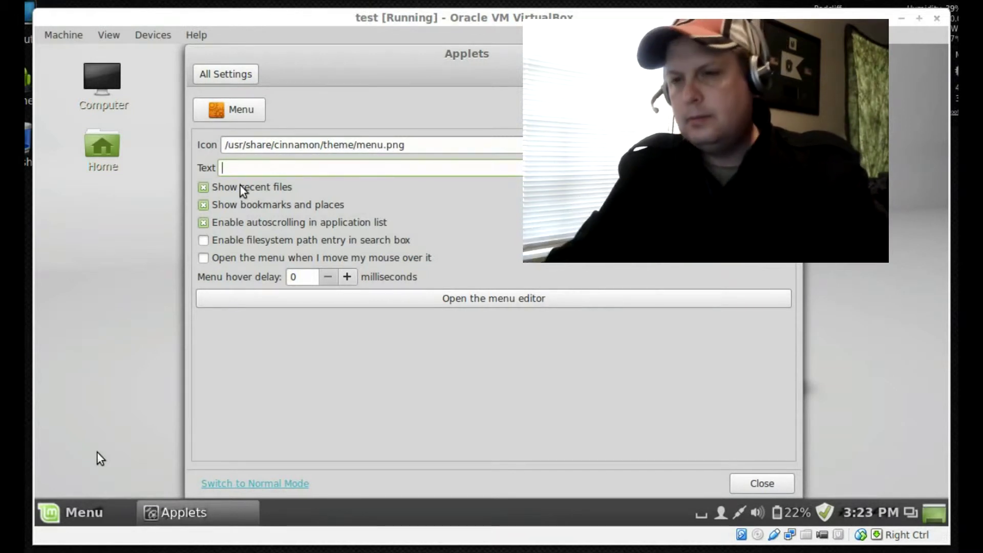
left_click(762, 481)
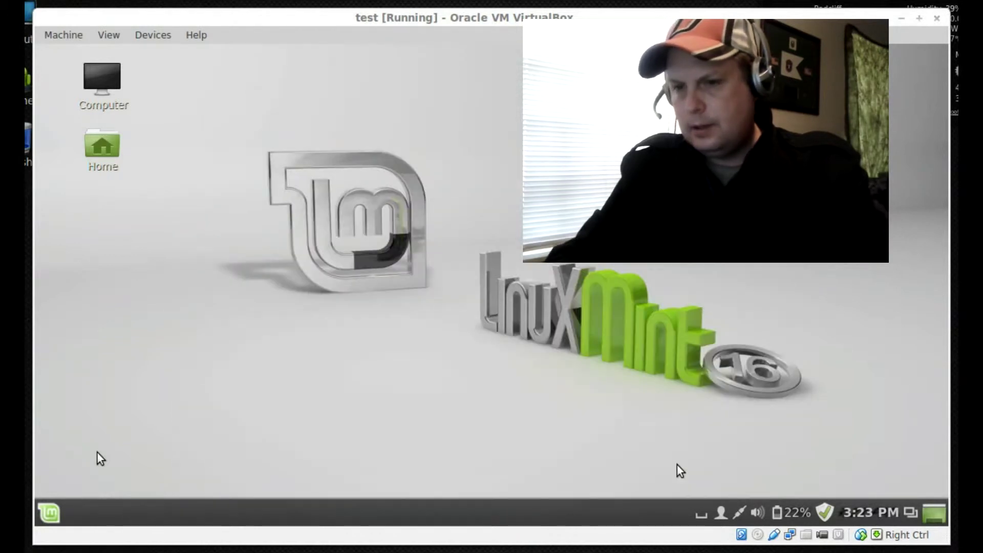
- Remove the Window list applet from the panel through Settings > Applets
right_click(293, 511)
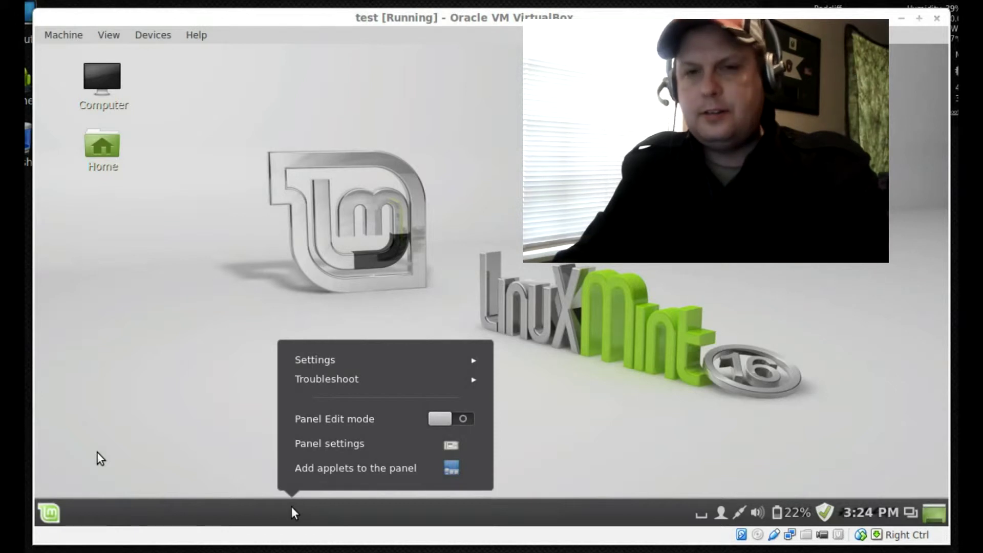
left_click(345, 367)
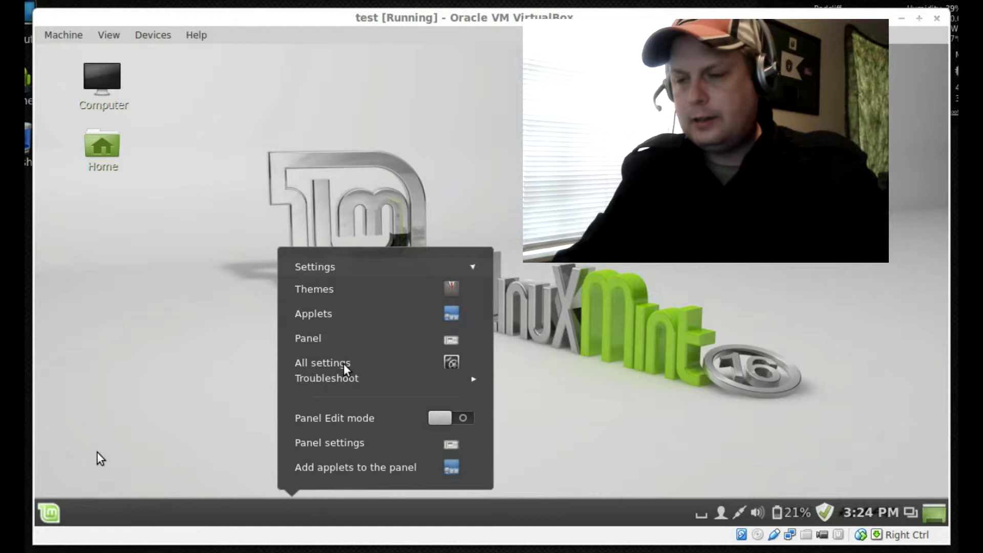
left_click(360, 304)
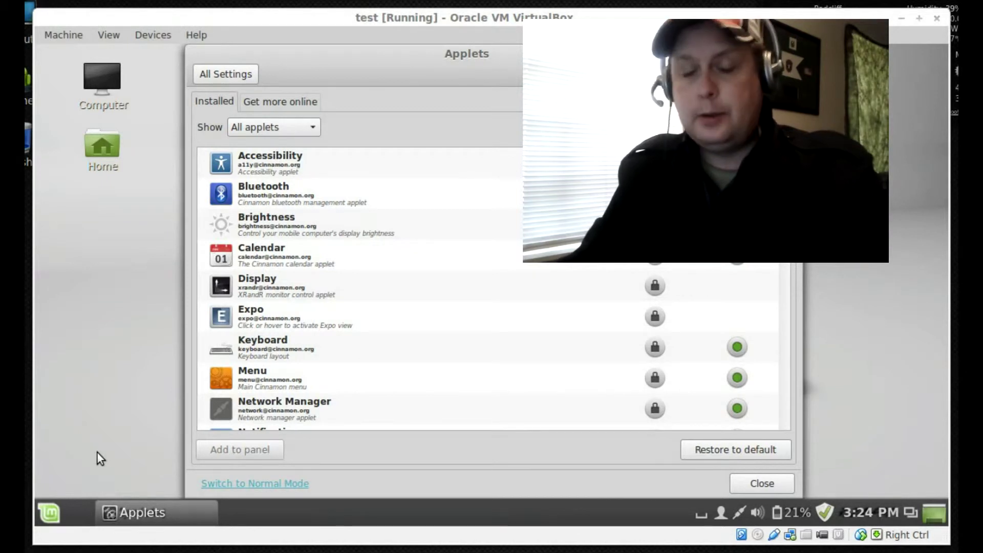
scroll(491, 289, "down", 1)
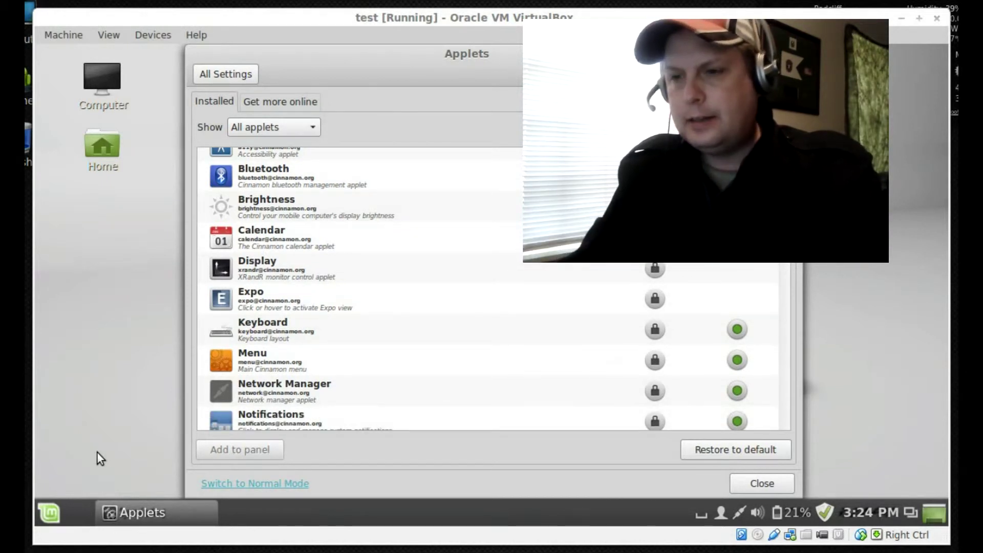
scroll(785, 287, "down", 6)
left_click_drag(783, 262, 785, 377)
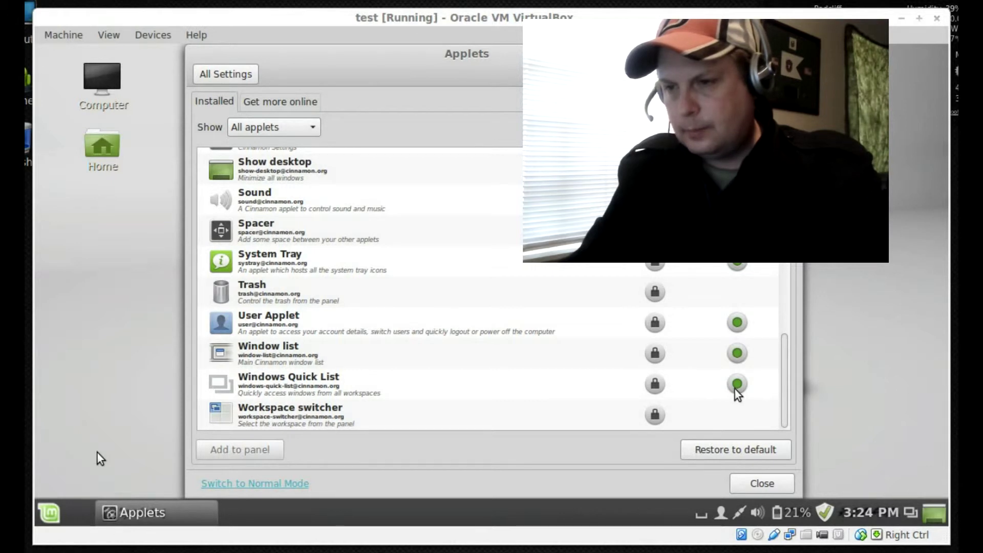
left_click(362, 353)
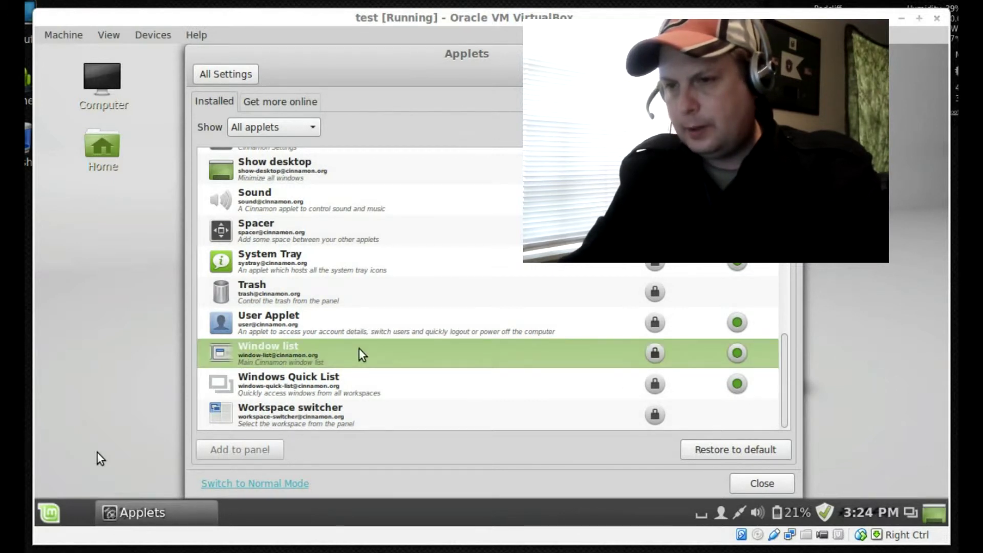
right_click(360, 349)
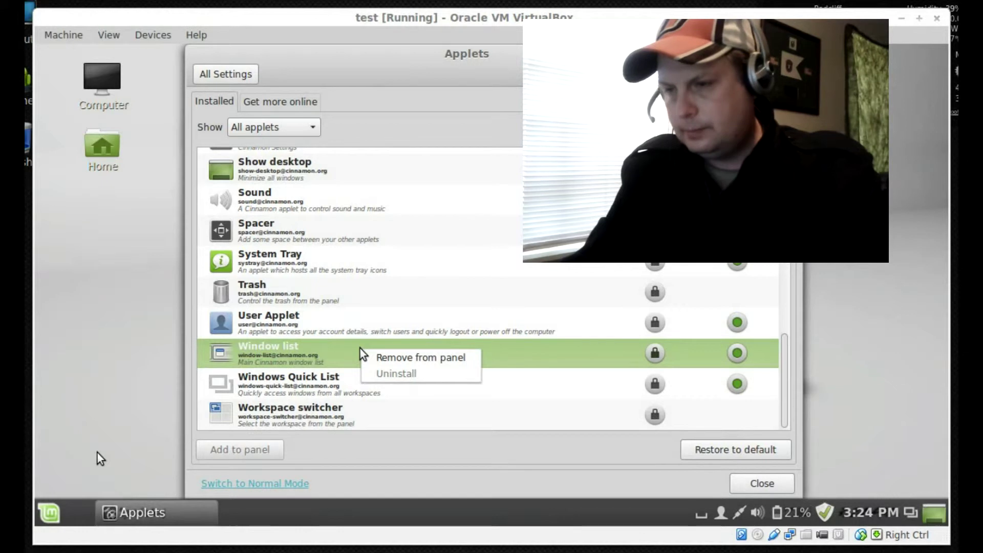
left_click(389, 360)
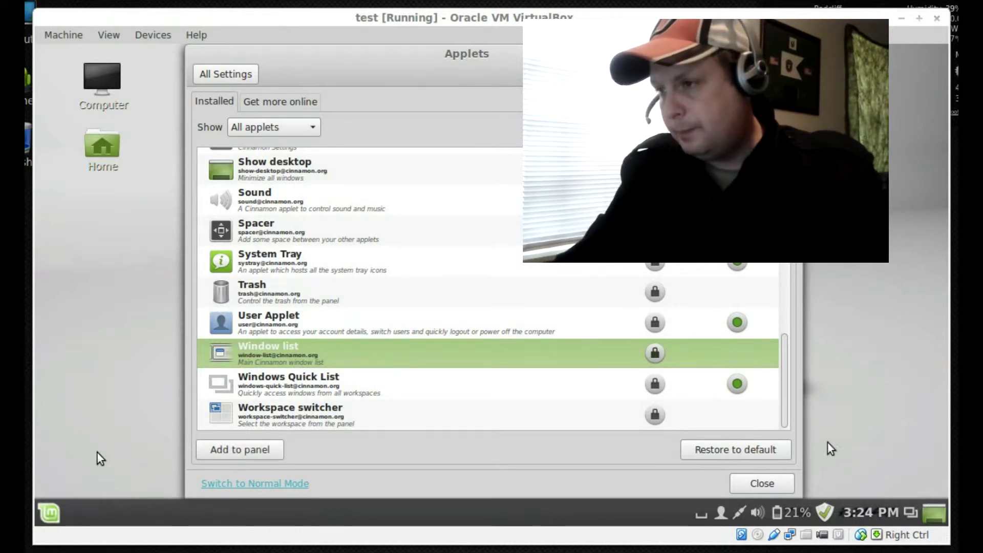
scroll(794, 316, "up", 15)
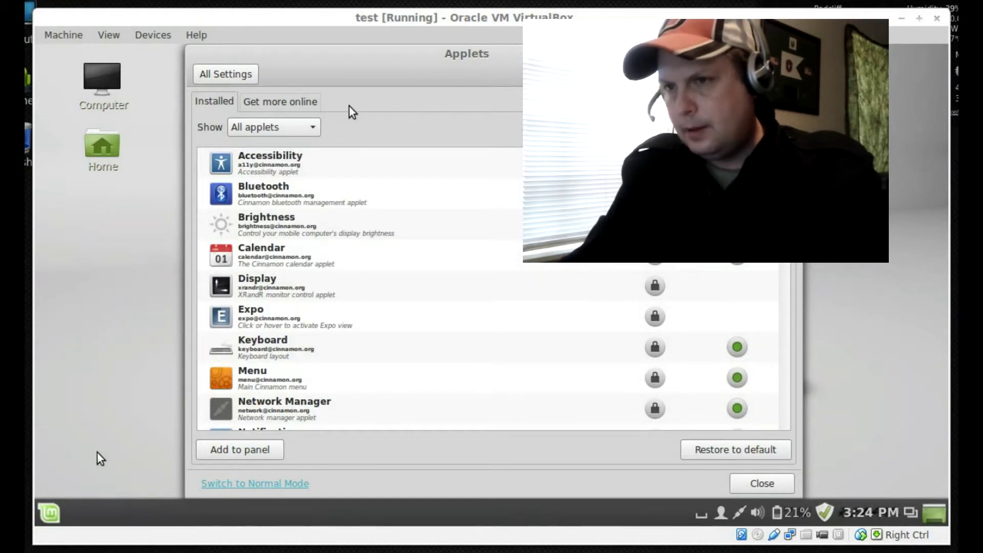
- Download and install the Window List with App Grouping applet, authorising with the account password
left_click(305, 103)
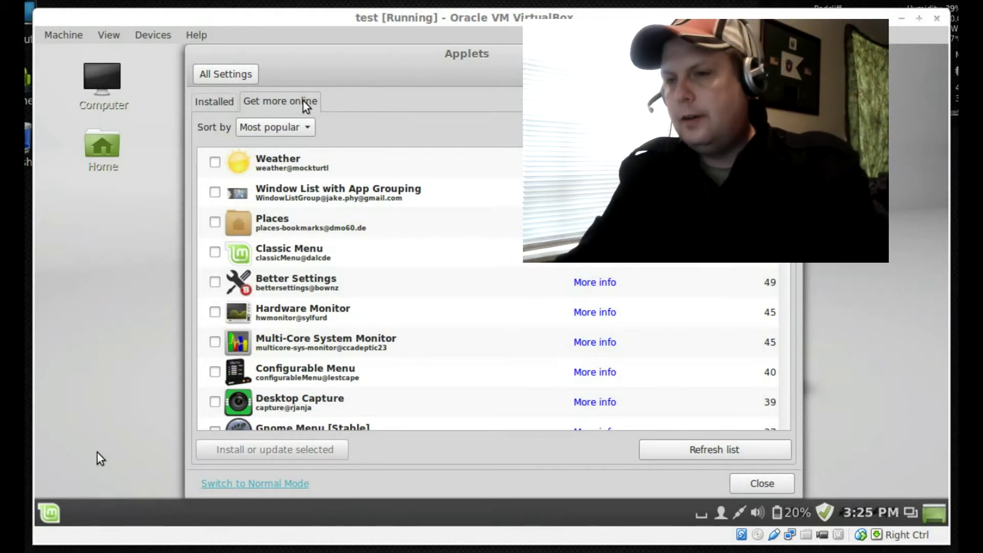
left_click(214, 193)
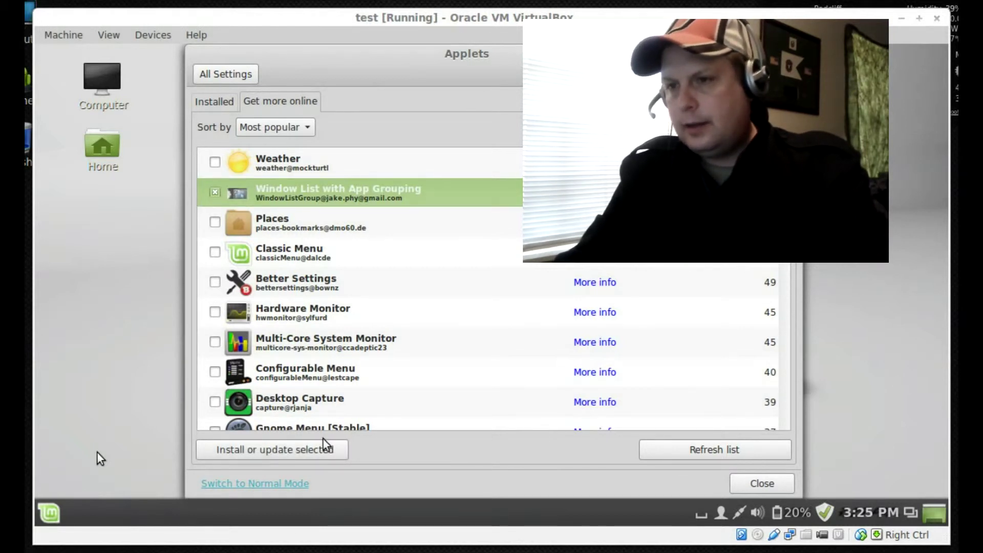
left_click(315, 454)
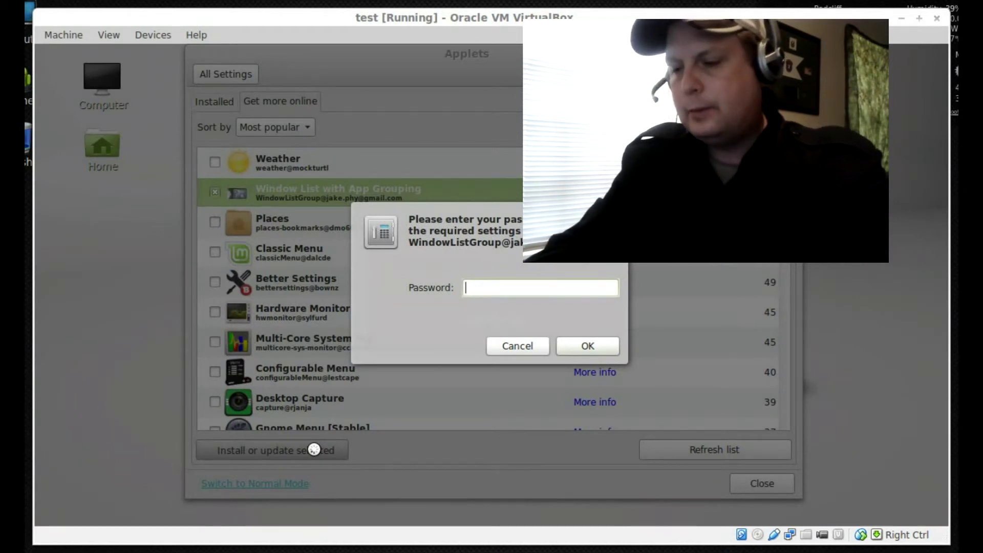
type("●●●●●●●●")
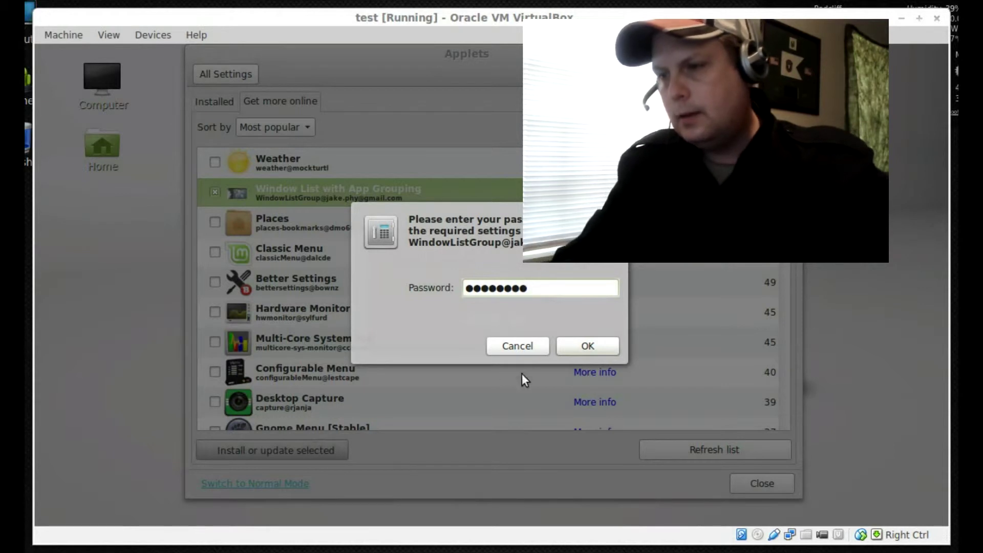
left_click(579, 347)
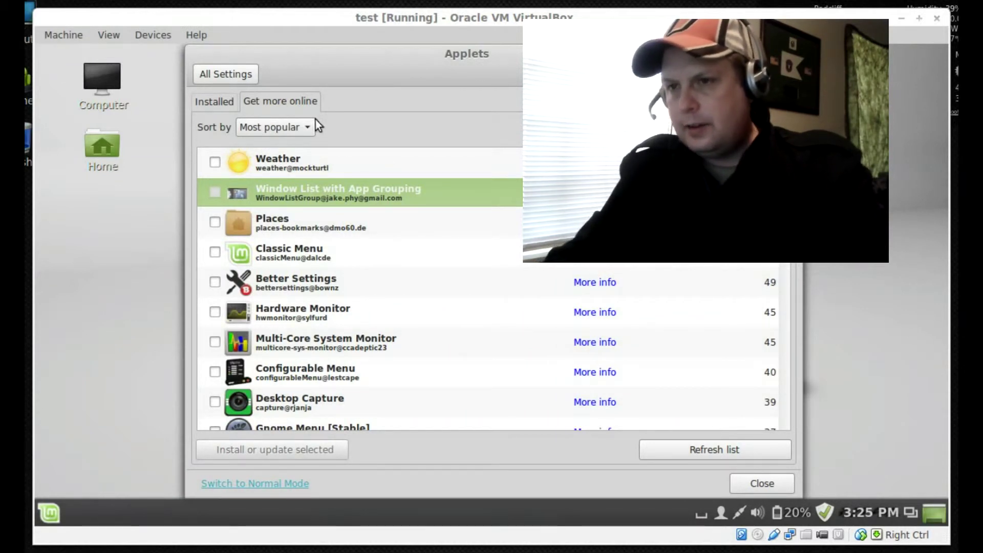
left_click(214, 104)
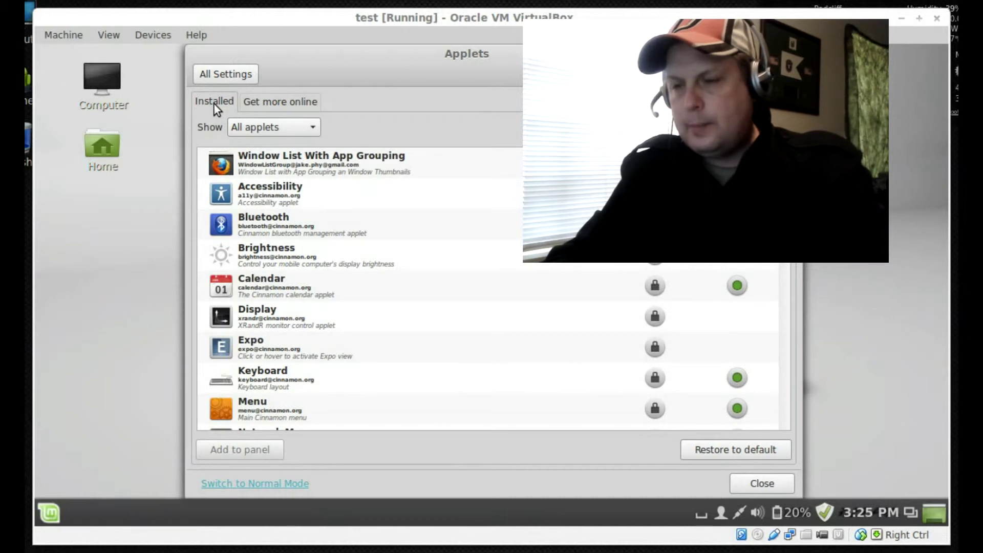
- Add Window List With App Grouping to the panel and close the Applets window
left_click(364, 154)
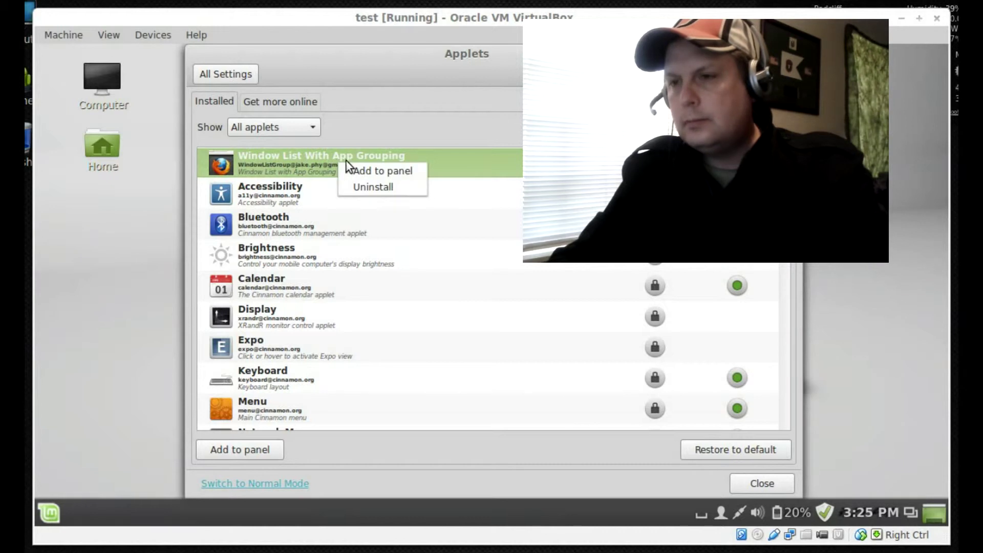
left_click(361, 169)
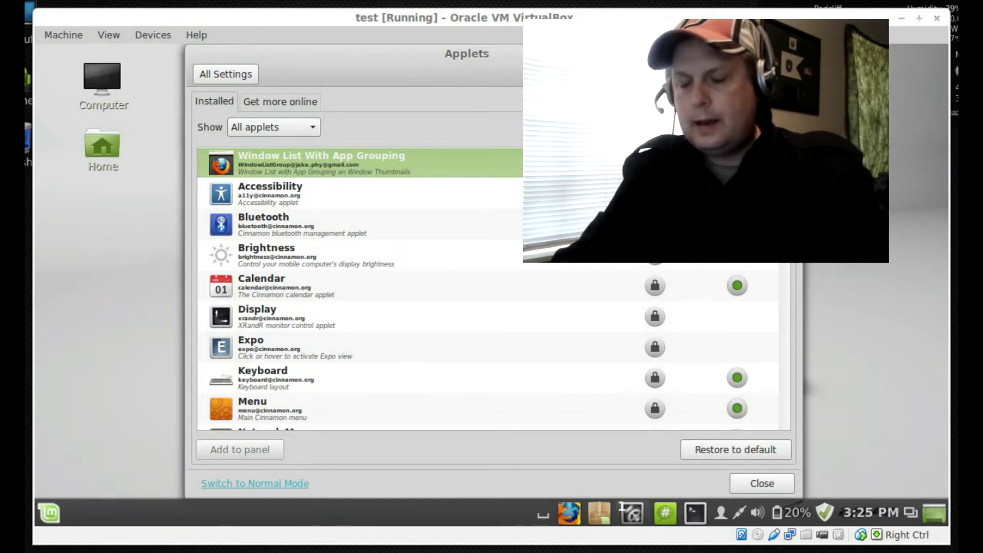
key("alt+F4")
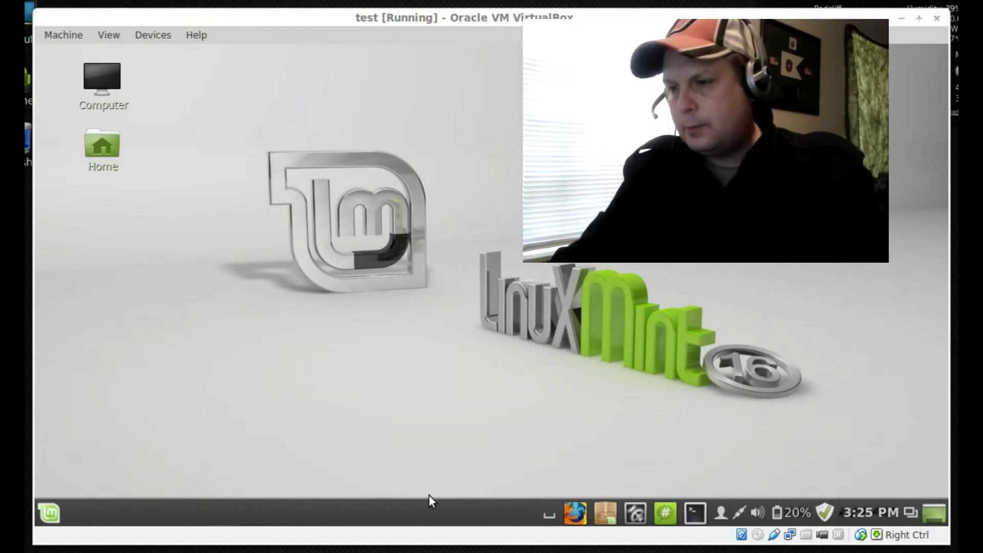
- Turn on panel edit mode and move the launcher group to the panel's left end
right_click(399, 513)
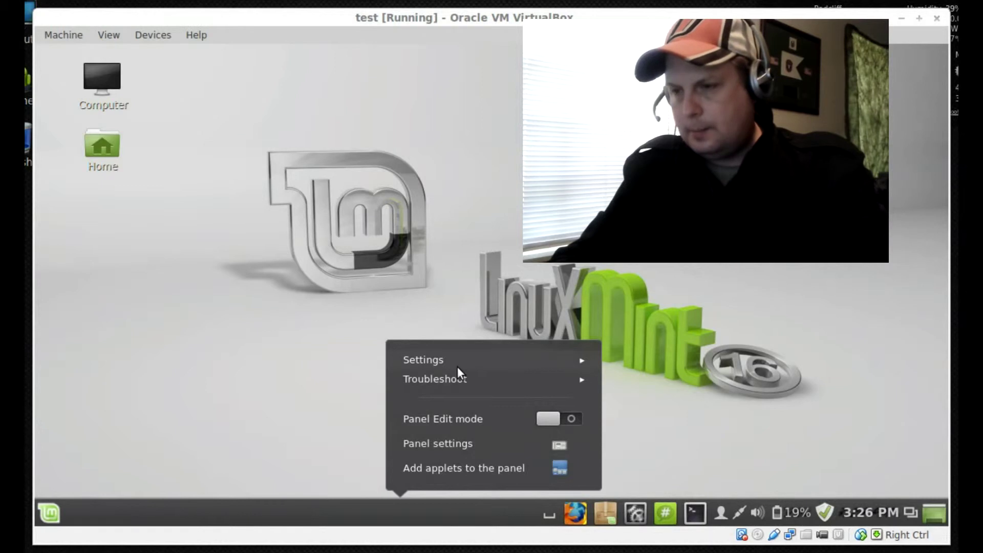
left_click(569, 419)
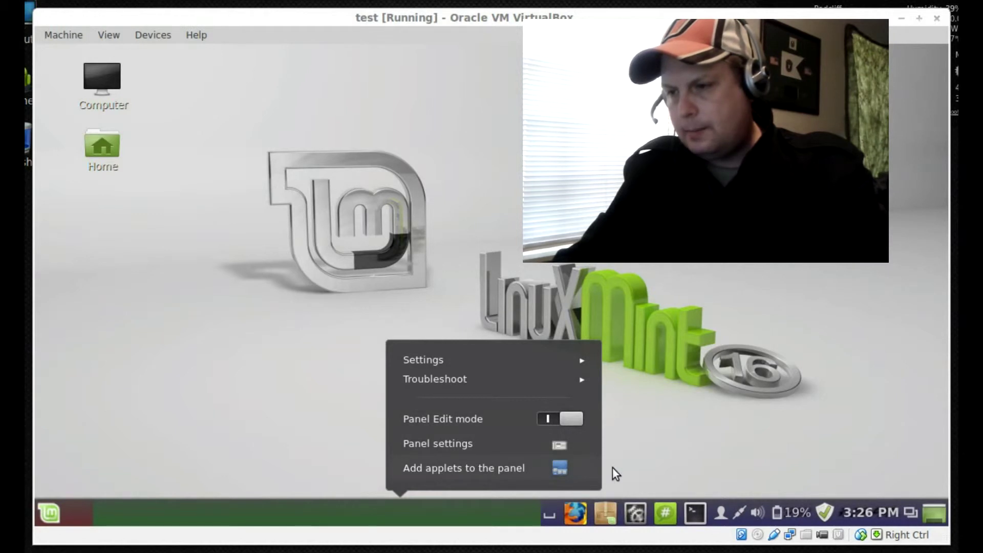
left_click(633, 507)
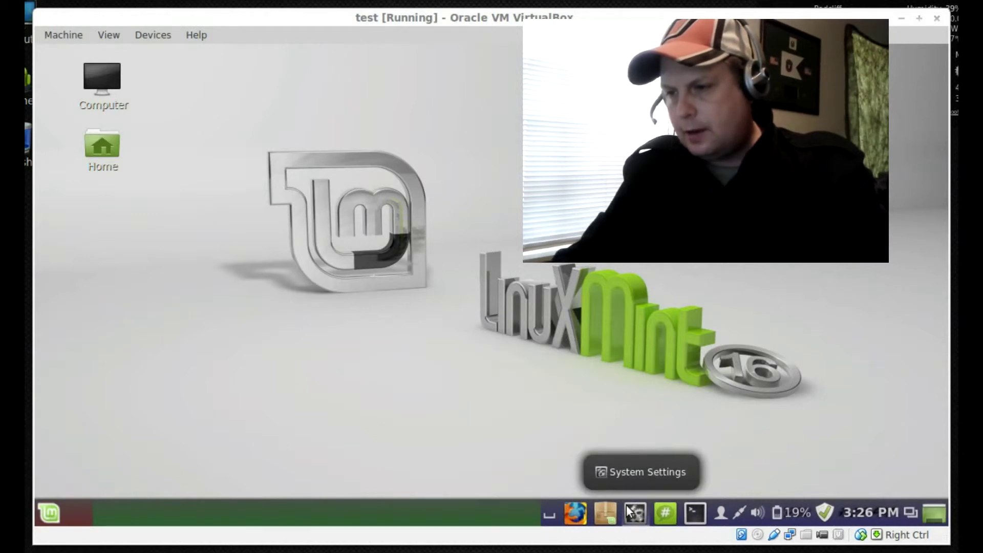
left_click_drag(625, 504, 51, 498)
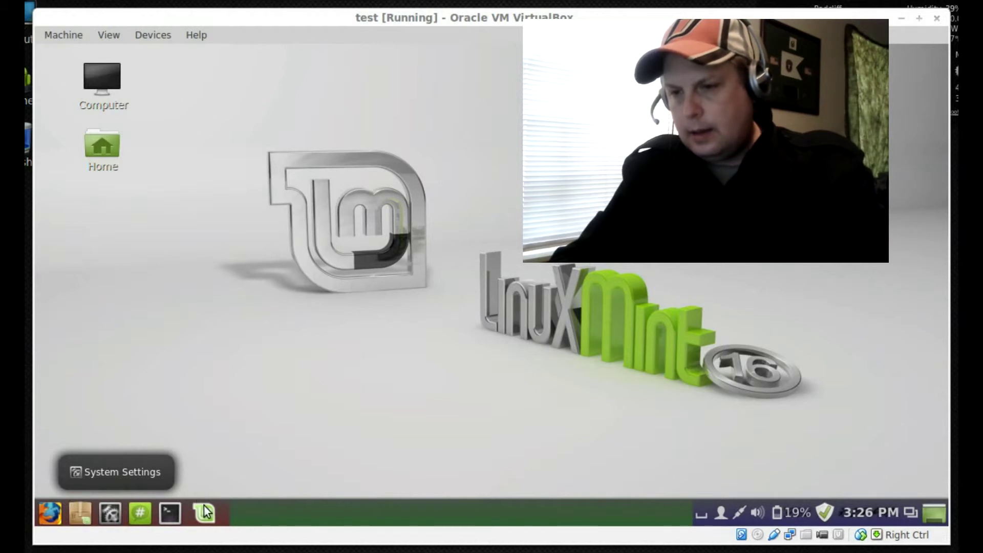
- Place the Menu at the panel's far left, then turn panel edit mode off
left_click_drag(205, 512, 39, 509)
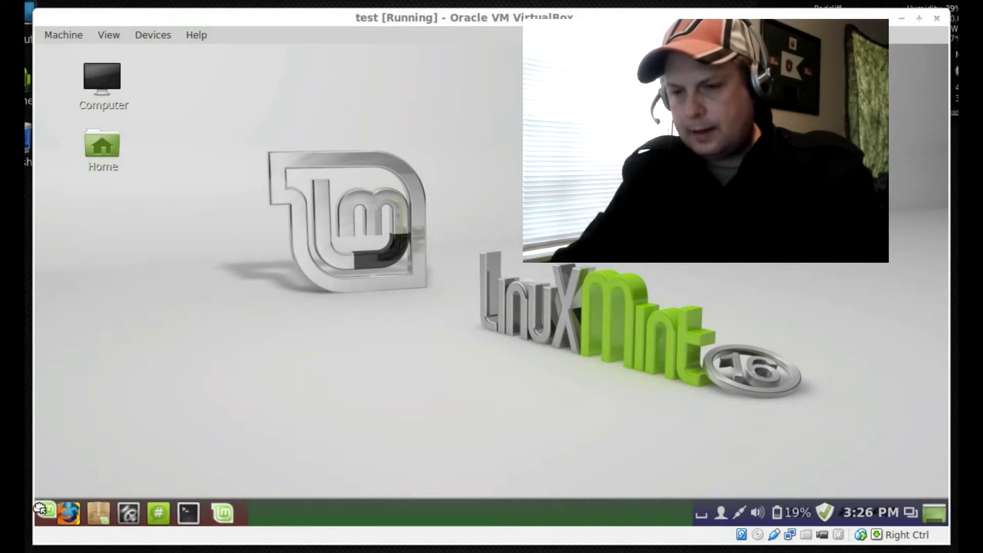
left_click_drag(40, 508, 39, 509)
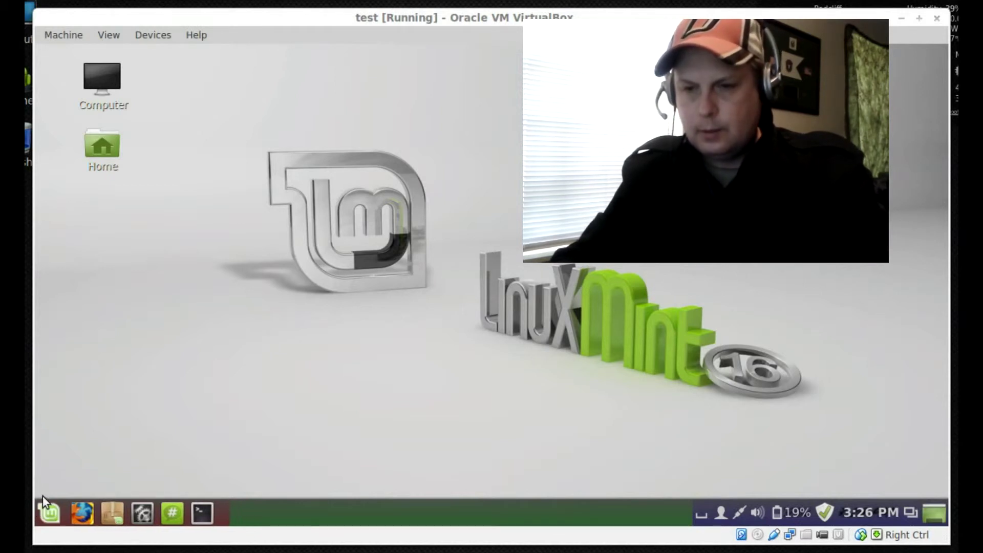
right_click(416, 509)
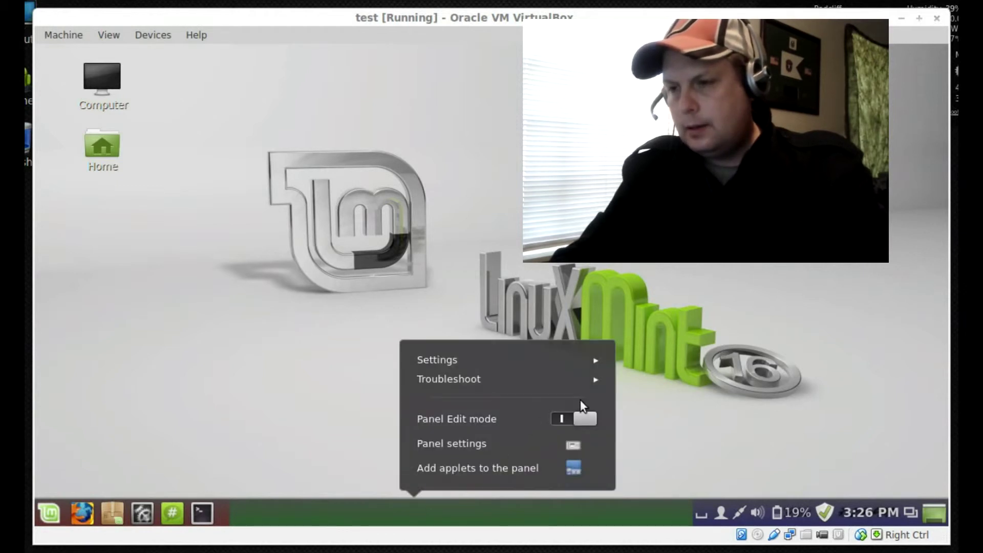
left_click(560, 420)
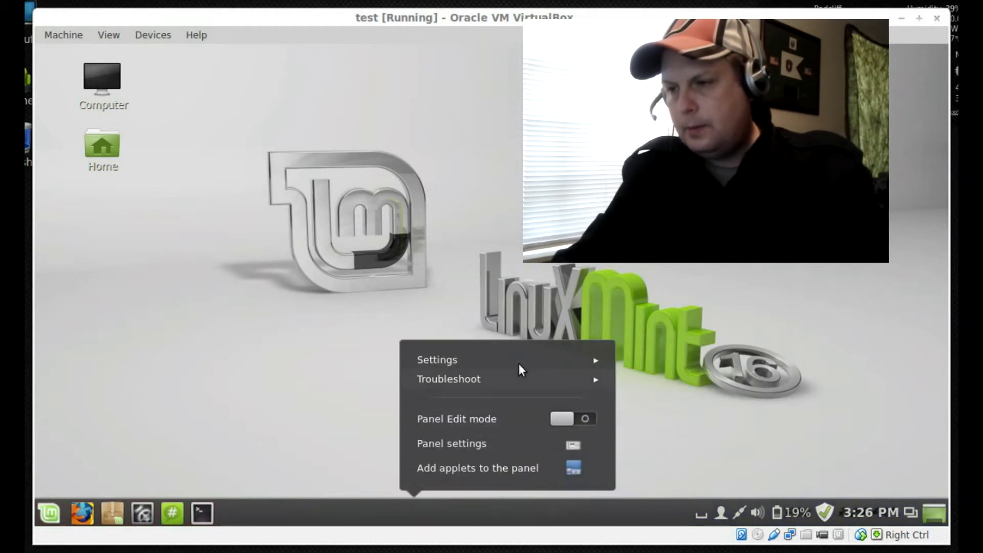
left_click(505, 324)
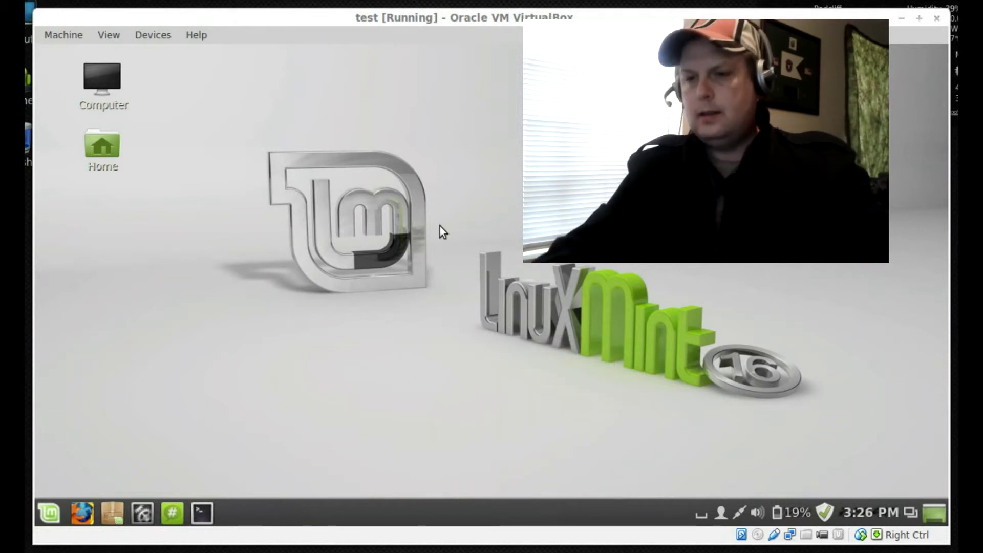
- Launch a terminal from its pinned launcher, minimize it, and close System Settings
left_click(205, 508)
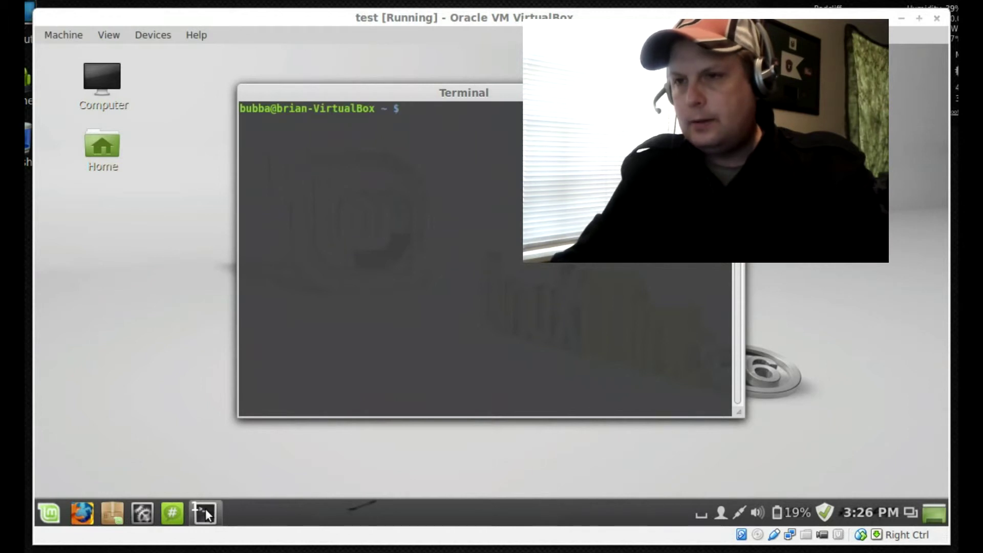
mouse_move(212, 508)
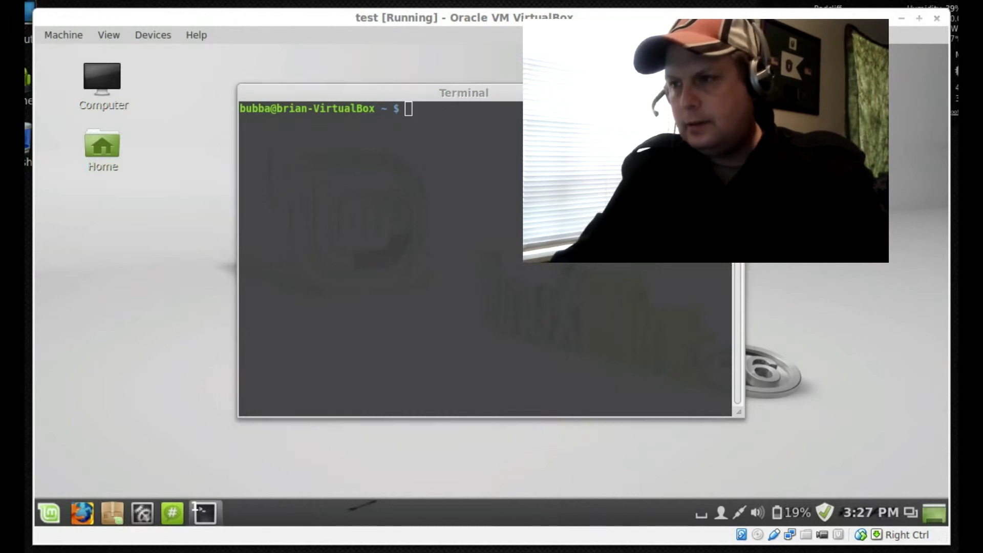
left_click(208, 511)
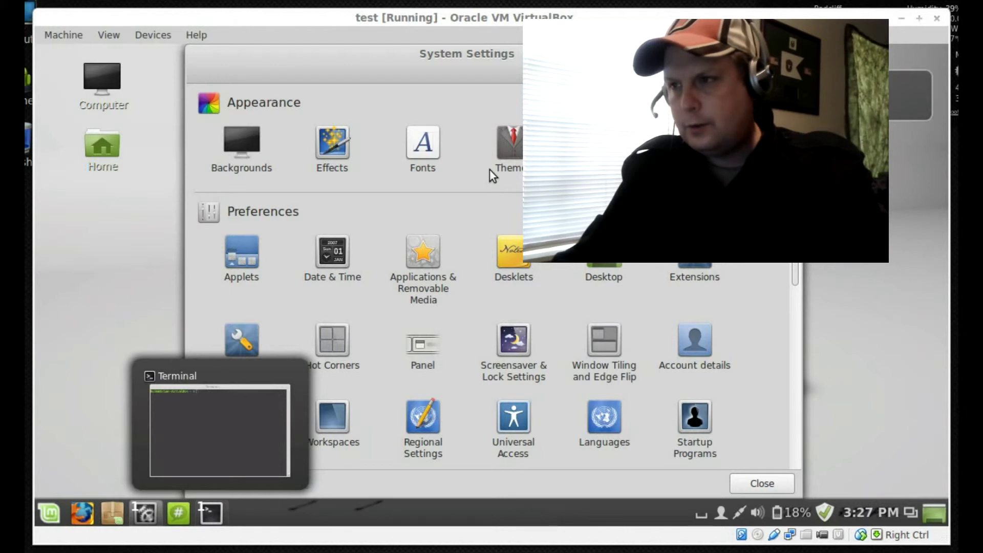
key("alt+F4")
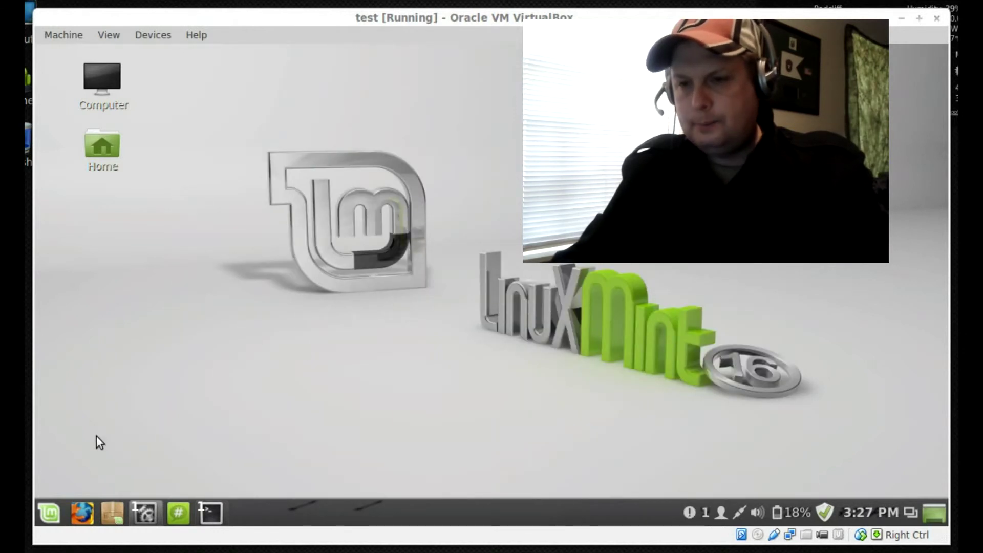
- Launch VLC media player from Sound & Video and accept its privacy settings
left_click(52, 509)
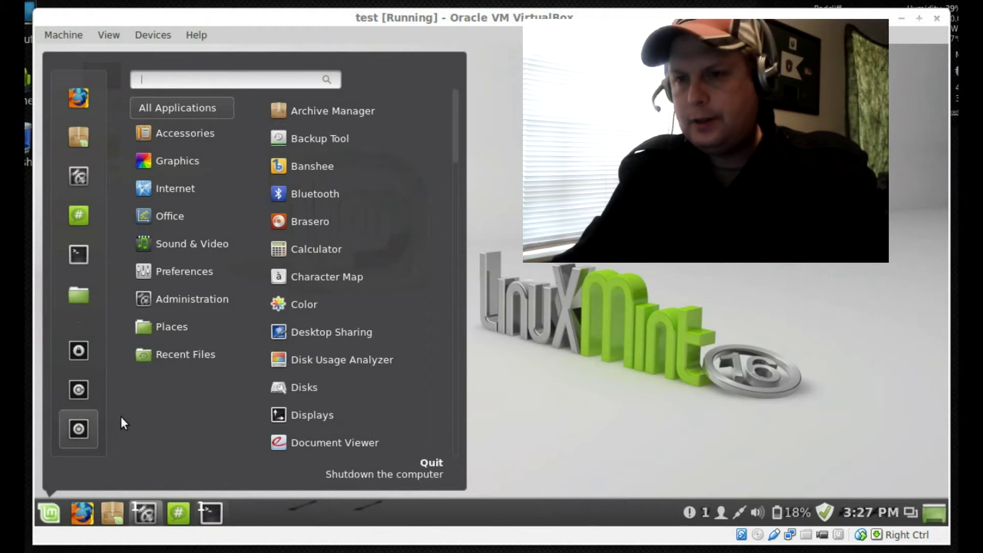
mouse_move(158, 342)
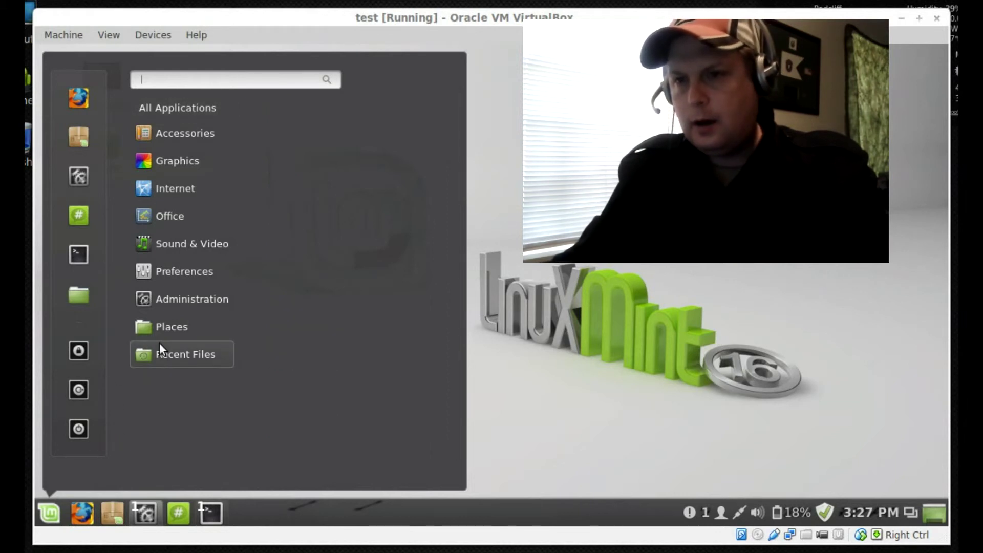
mouse_move(186, 244)
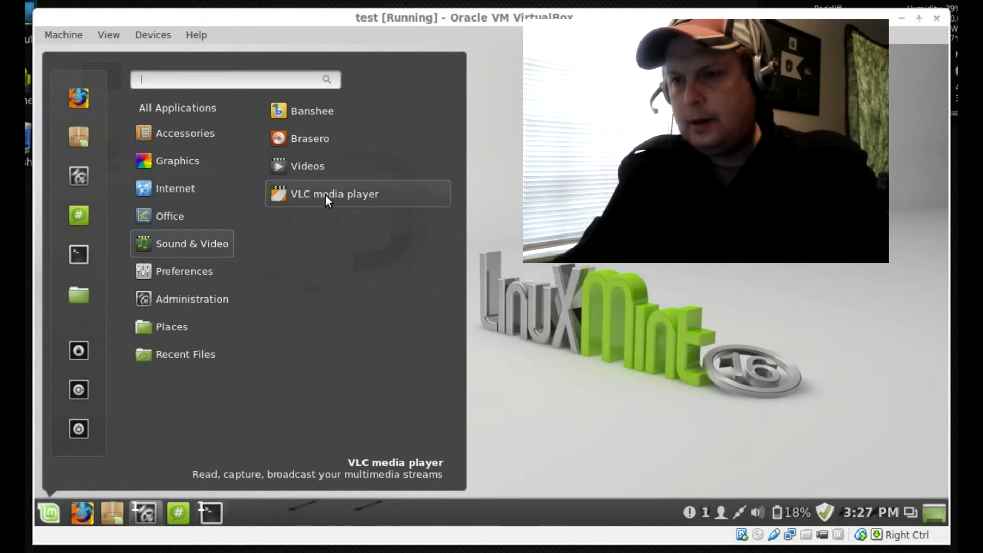
left_click(326, 196)
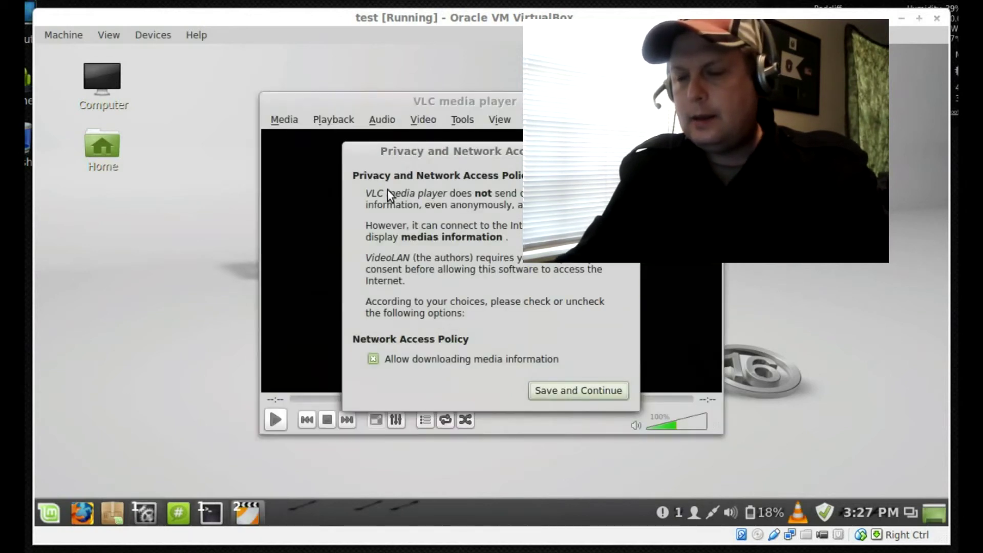
left_click(579, 389)
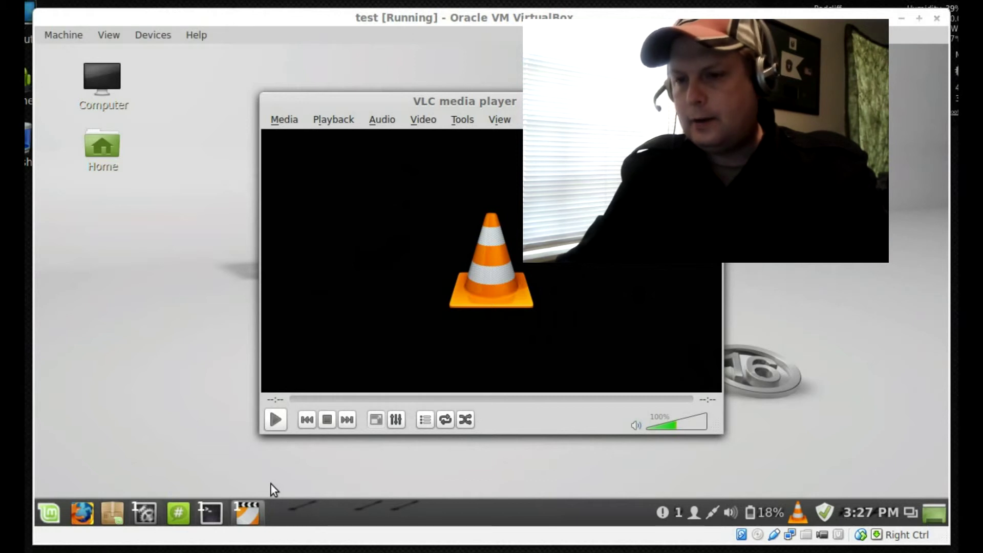
- Pin VLC to favorites in the panel, quit it, and relaunch from the pinned launcher
right_click(250, 516)
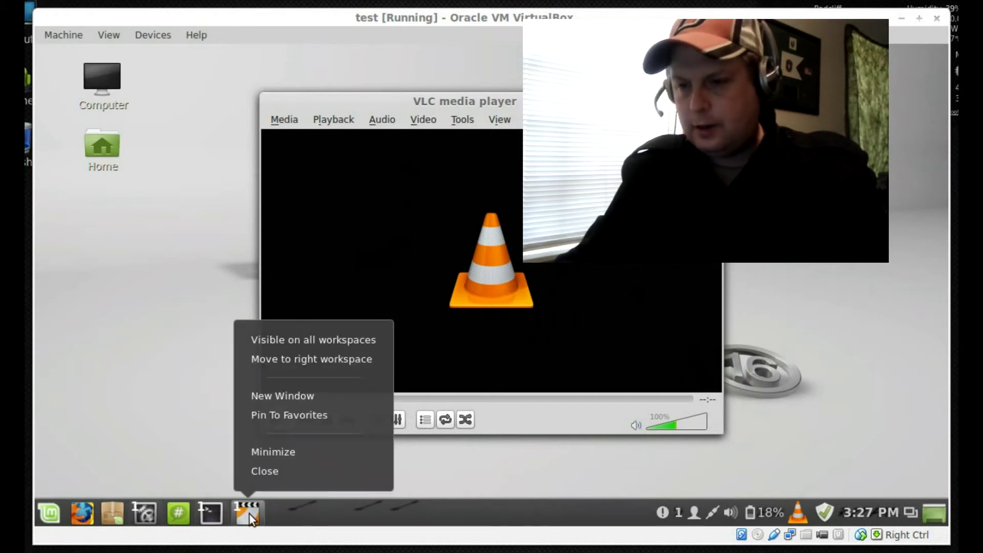
left_click(300, 416)
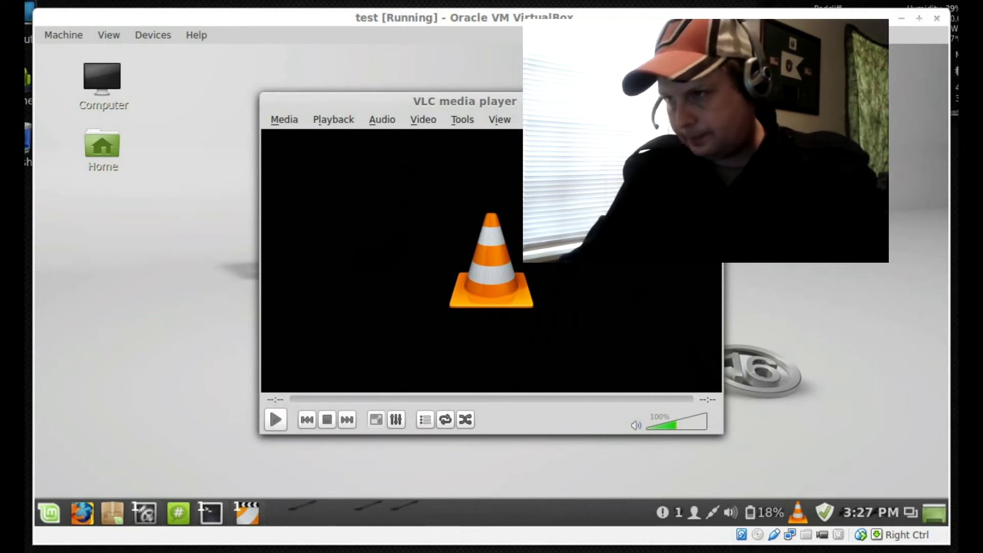
key("ctrl+q")
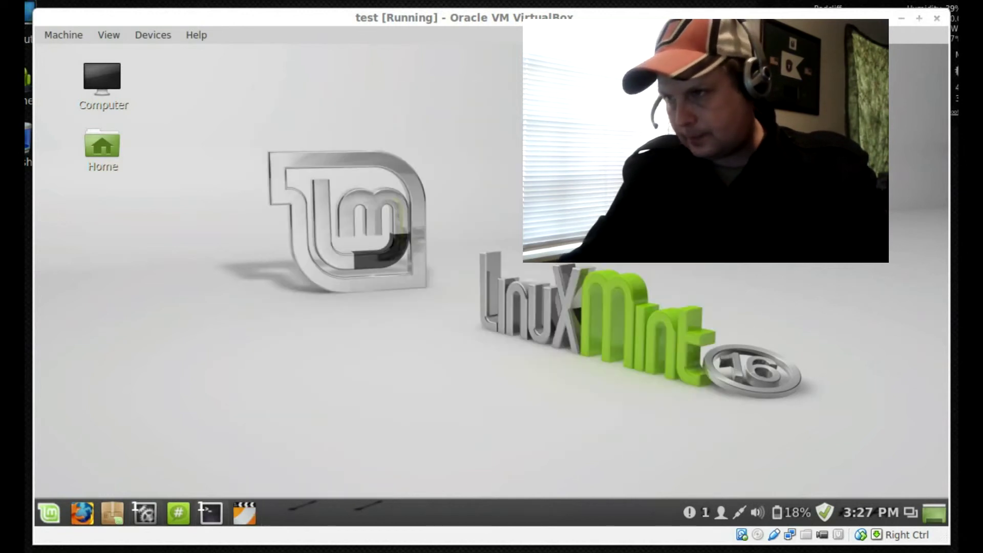
left_click(247, 512)
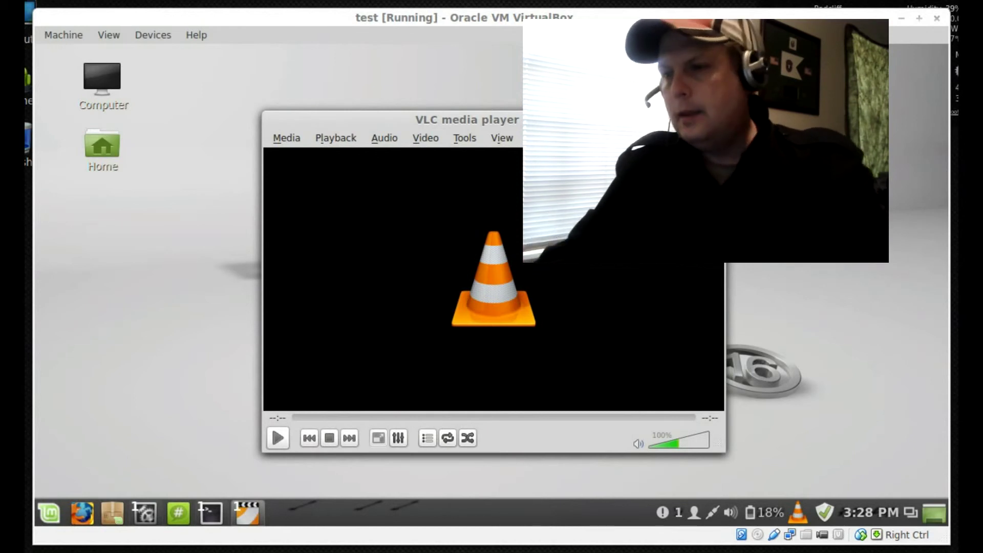
key("ctrl+q")
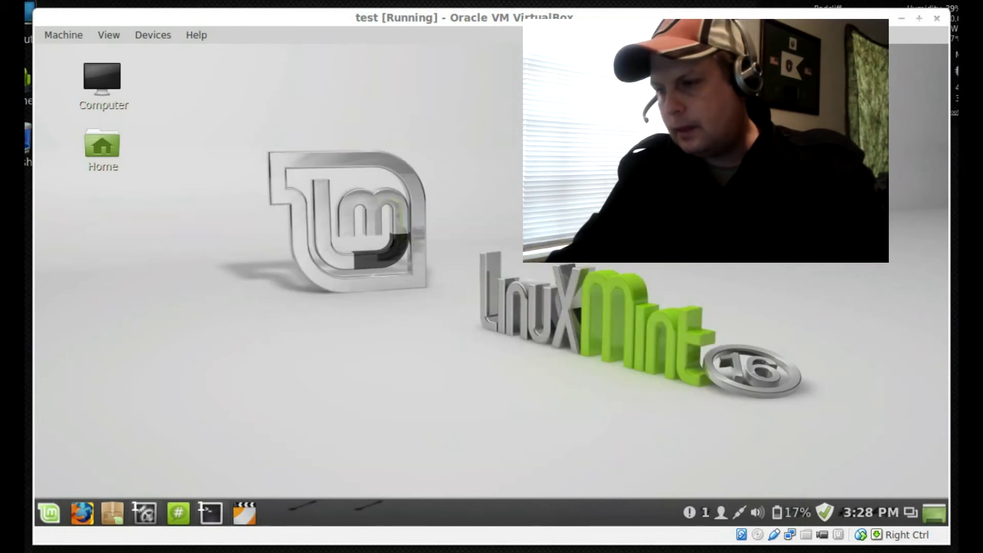